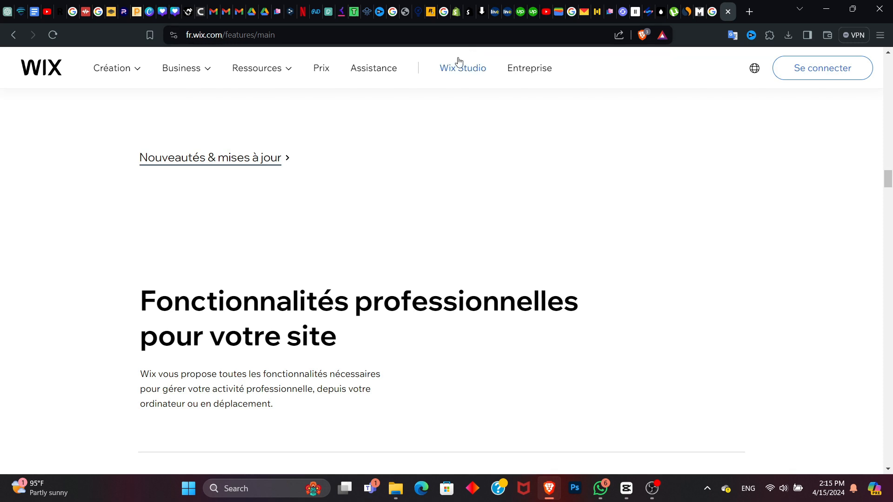
Open the Wix Studio page and browse its introduction down to the editor showcase
click(455, 72)
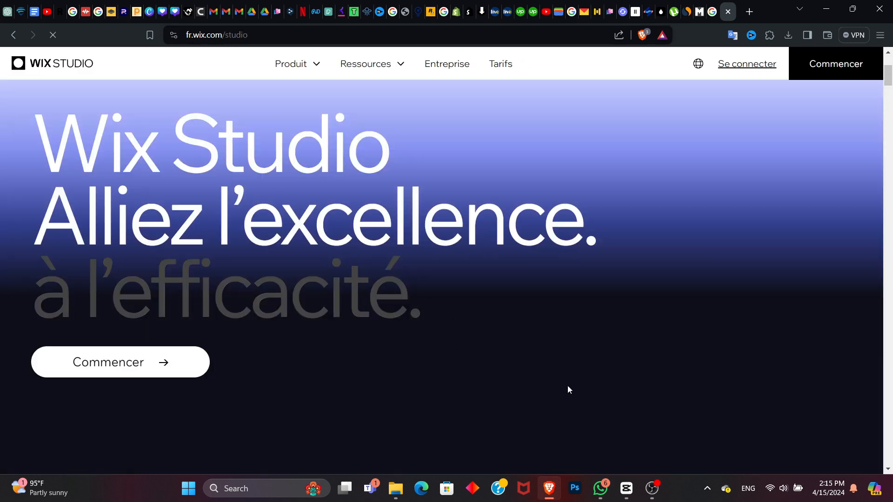
scroll(570, 374, down, 5)
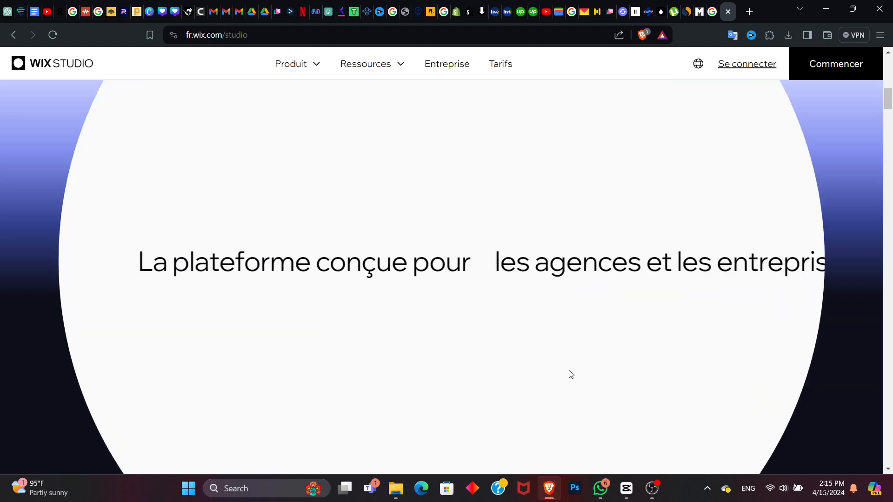
scroll(570, 374, down, 5)
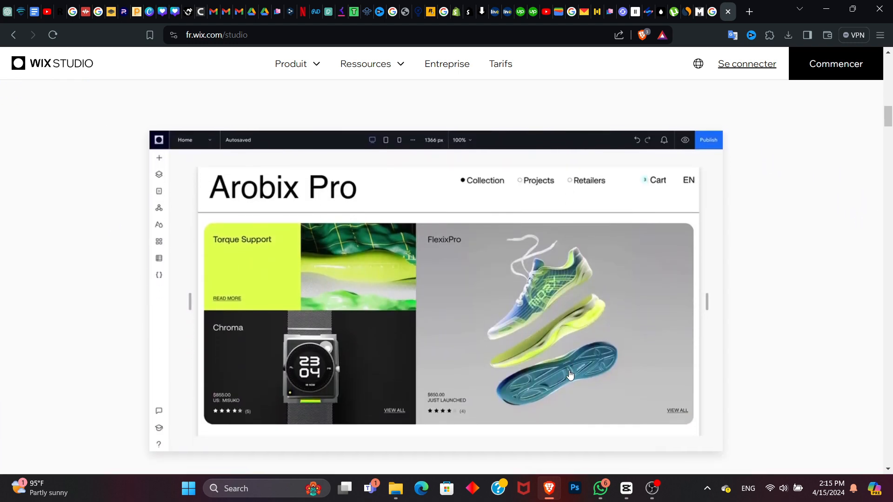
scroll(570, 374, up, 2)
scroll(570, 375, down, 2)
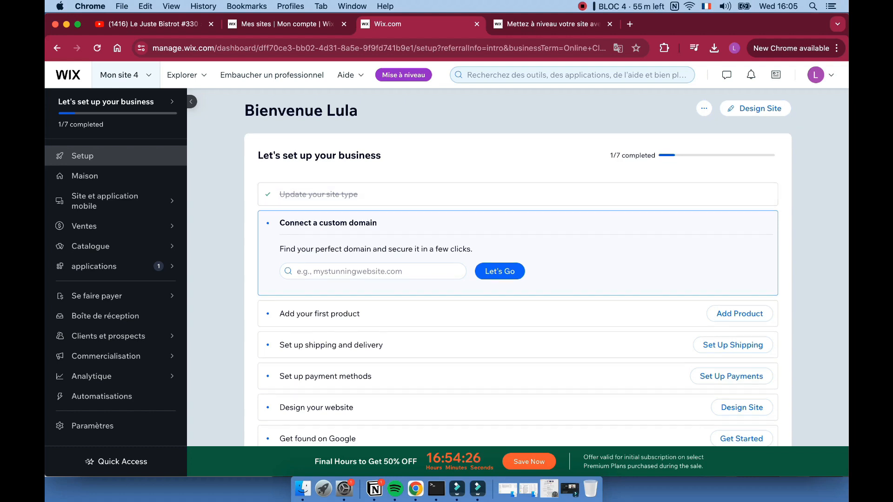
Review the business setup checklist on the site dashboard, from connecting a custom domain to getting found on Google
scroll(517, 270, down, 2)
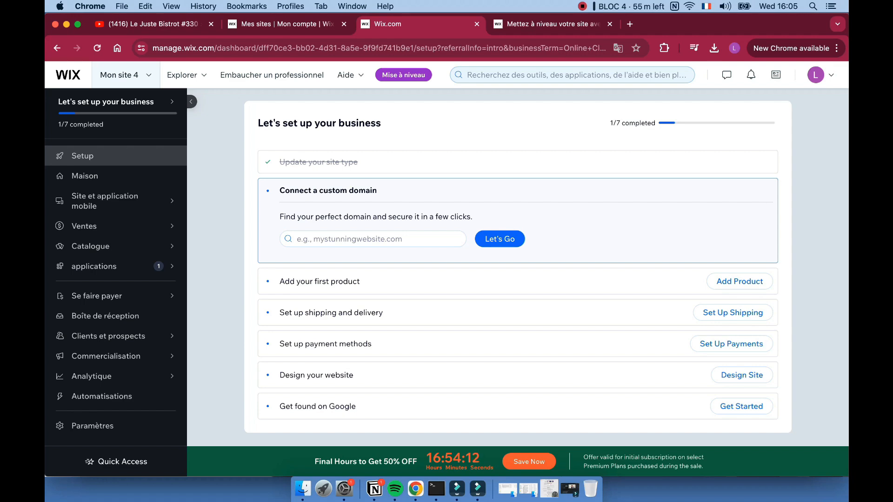
click(116, 113)
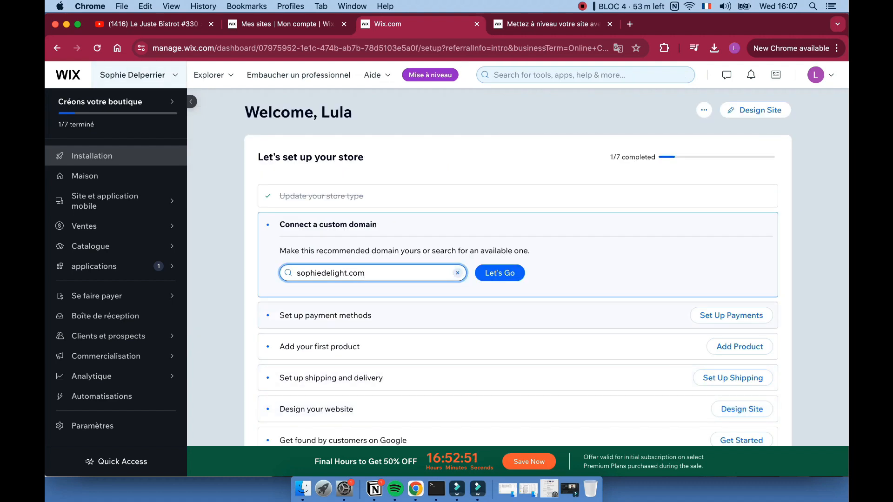
scroll(546, 272, down, 1)
scroll(546, 272, down, 1)
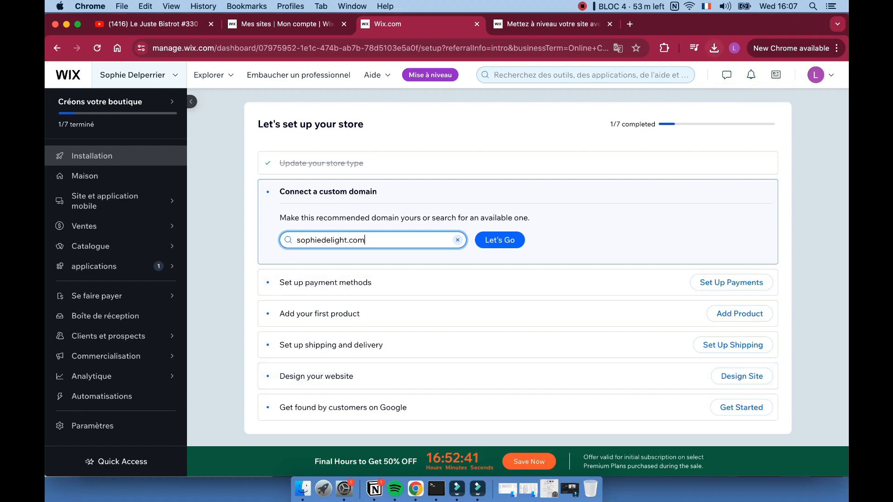
Start designing the website by choosing to customize a template
click(790, 48)
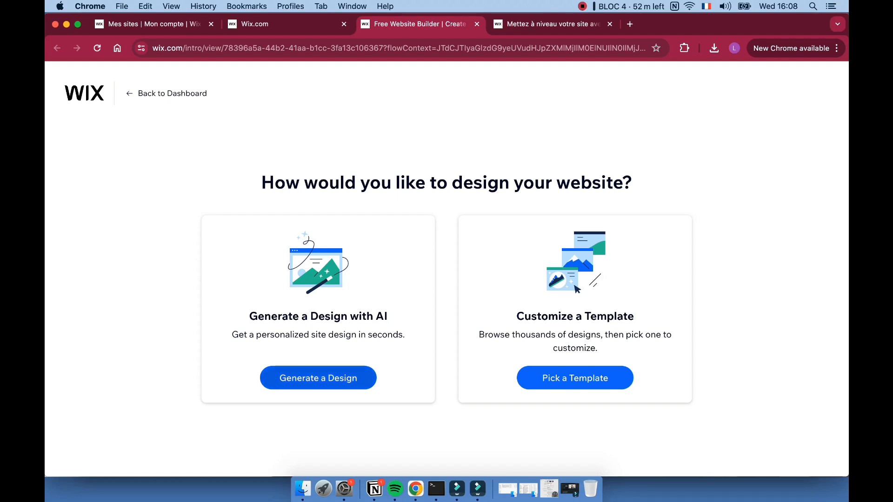
click(575, 378)
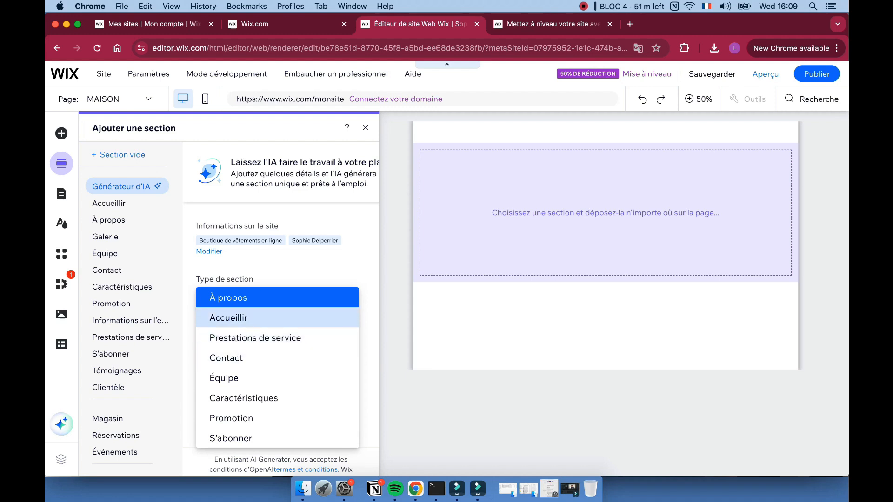
Generate an AI section of type Accueillir with the text 'page d'accueil de site internet de vente de sac en toile appellé "les sacs de Sophie"'
click(252, 318)
text(page d'accue)
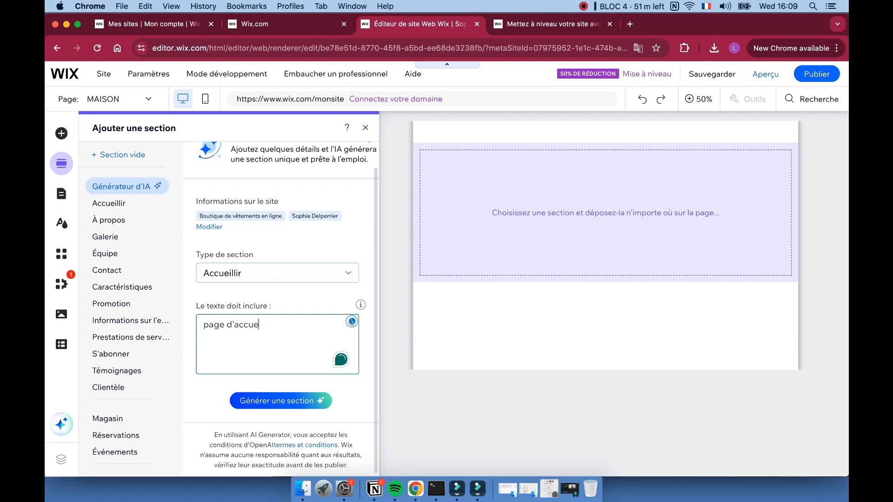
text(il de site intenret de vent)
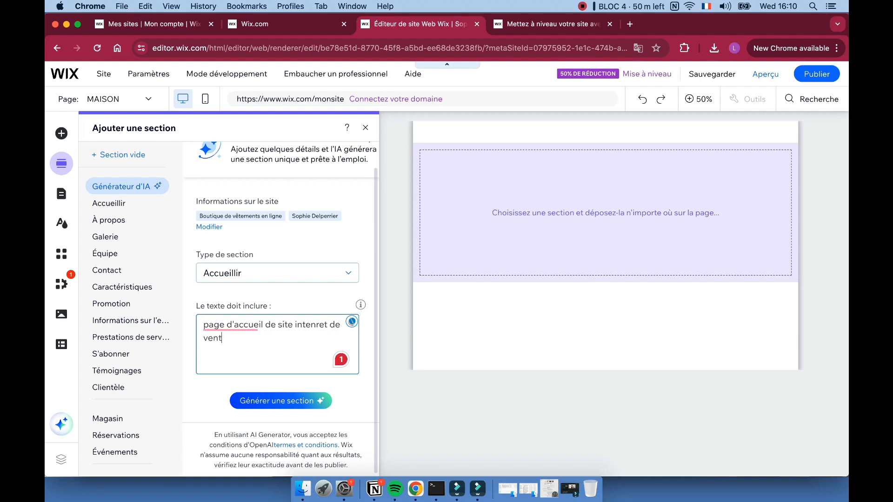
text(e de sac en toile appelé)
key(BackSpace)
key(BackSpace)
text(lé "les )
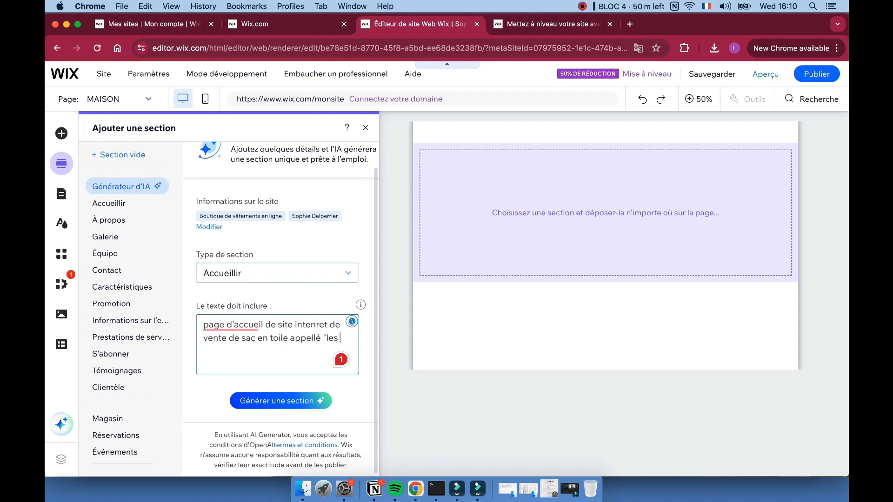
text(sacs de Sophie", je veux un templ)
key(BackSpace)
key(BackSpace)
key(BackSpace)
key(BackSpace)
key(BackSpace)
key(BackSpace)
key(BackSpace)
key(BackSpace)
key(BackSpace)
key(BackSpace)
key(BackSpace)
key(BackSpace)
key(BackSpace)
key(BackSpace)
key(BackSpace)
key(BackSpace)
key(BackSpace)
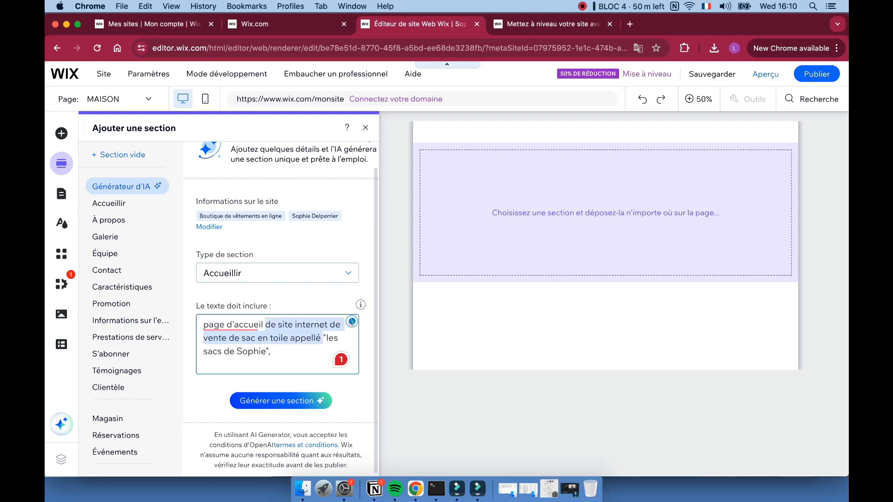
key(BackSpace)
click(281, 401)
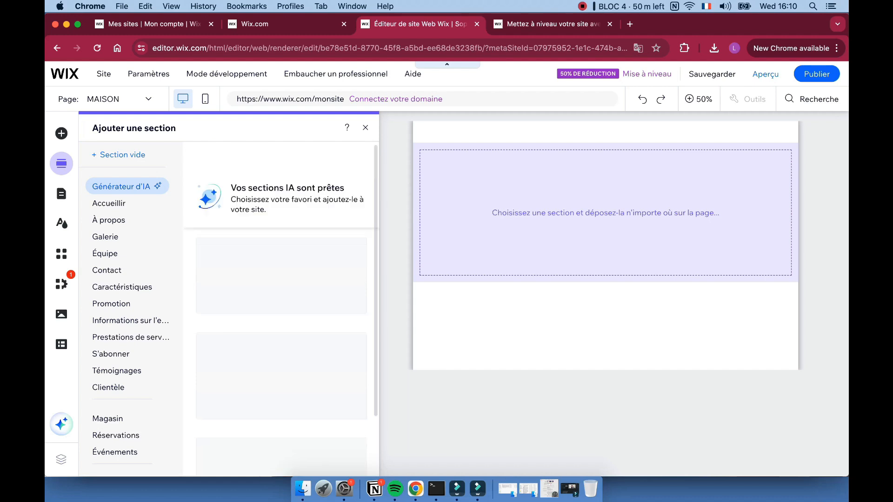
Compare the generated sections and add the one with the street photo and centred white text box to the home page
scroll(281, 307, down, 5)
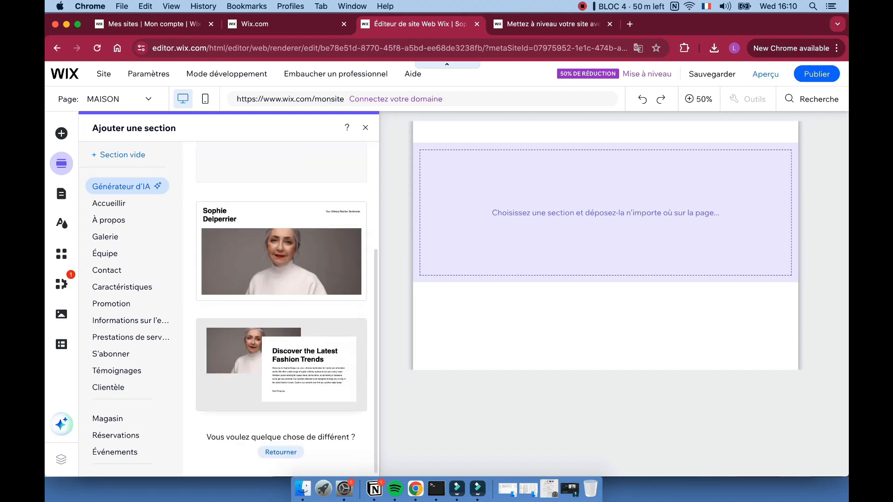
scroll(281, 307, up, 3)
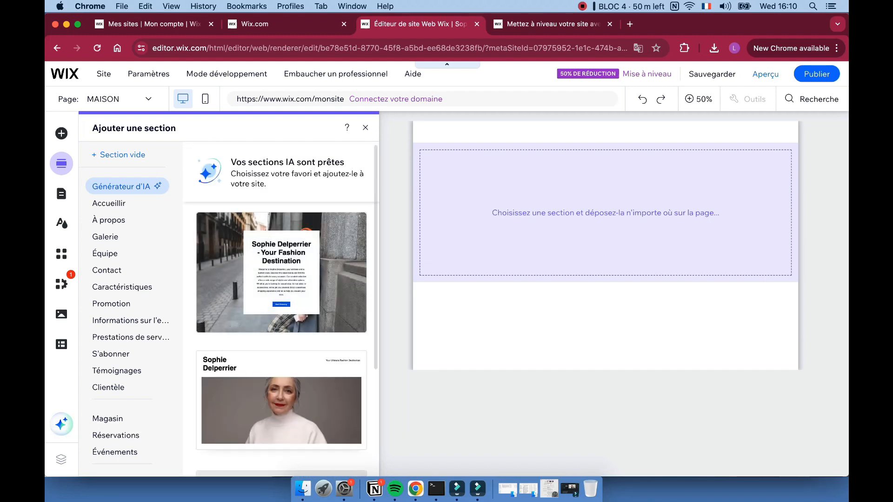
scroll(281, 307, down, 2)
scroll(283, 312, down, 1)
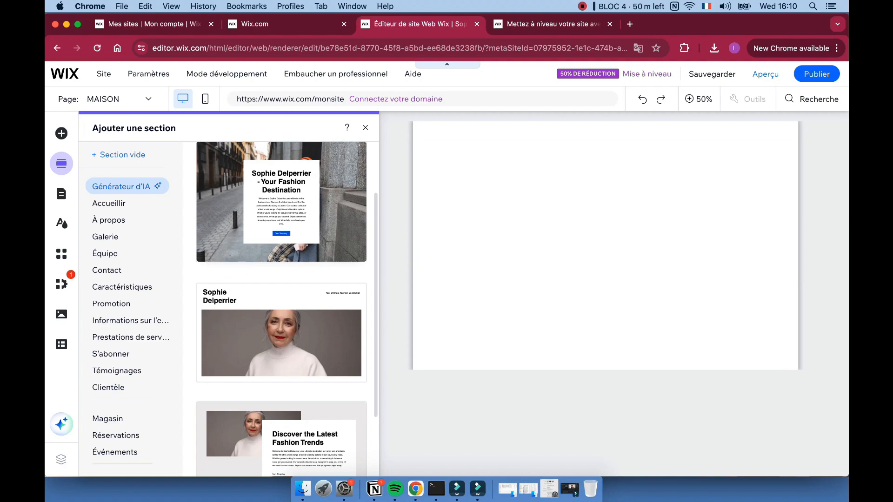
click(286, 226)
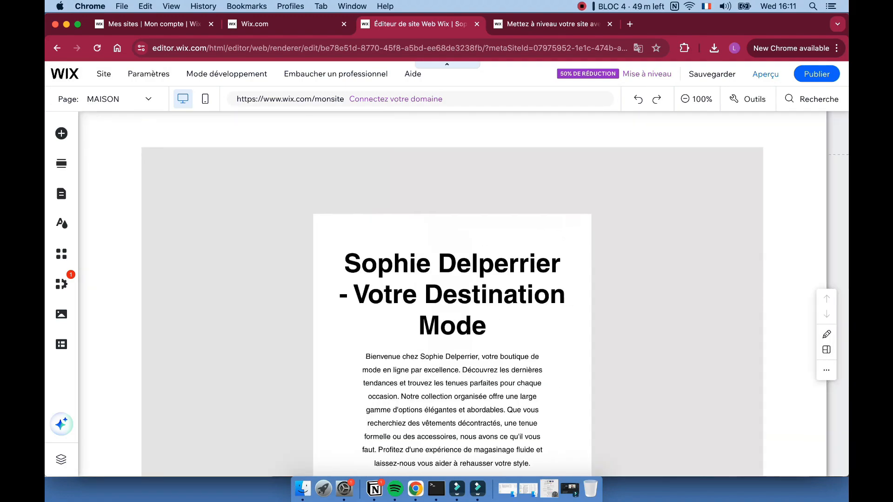
Read through the welcome section's content and look at the AI tools available for the page
scroll(451, 279, down, 5)
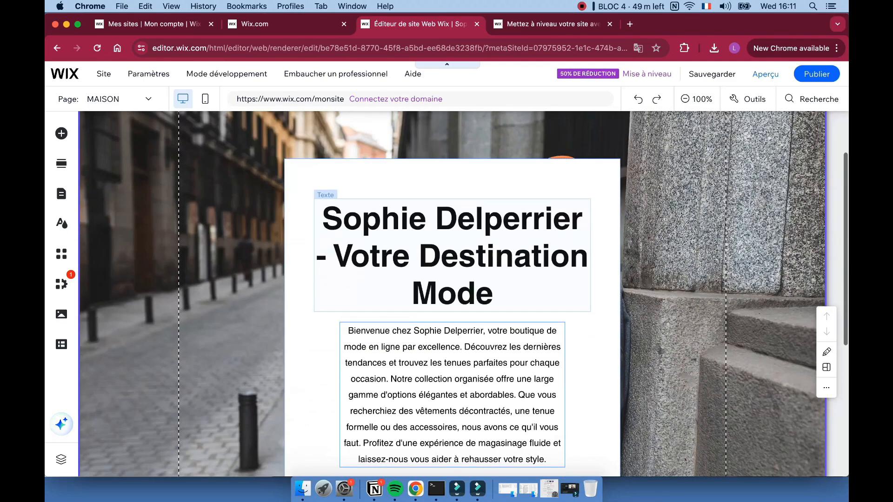
scroll(451, 279, down, 1)
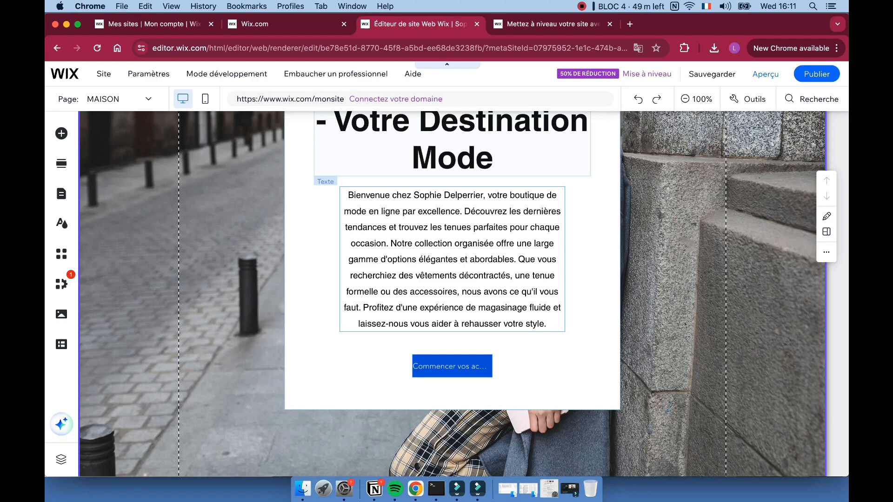
scroll(451, 279, up, 1)
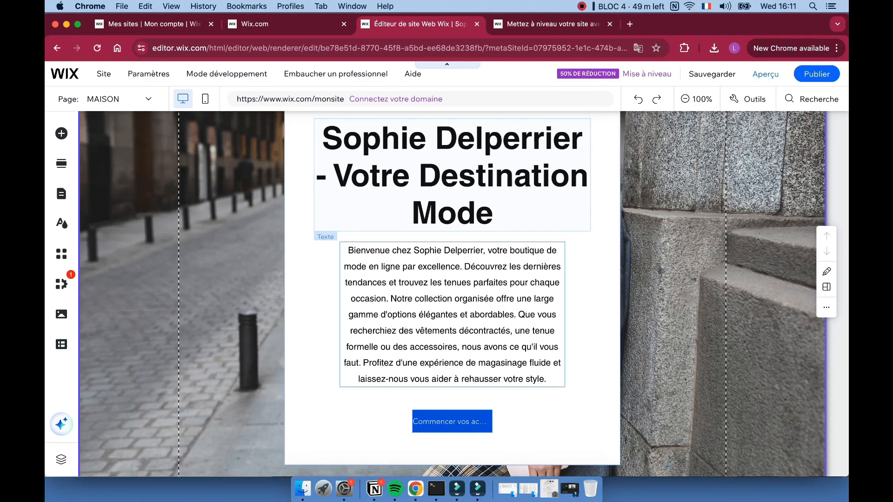
scroll(451, 279, down, 1)
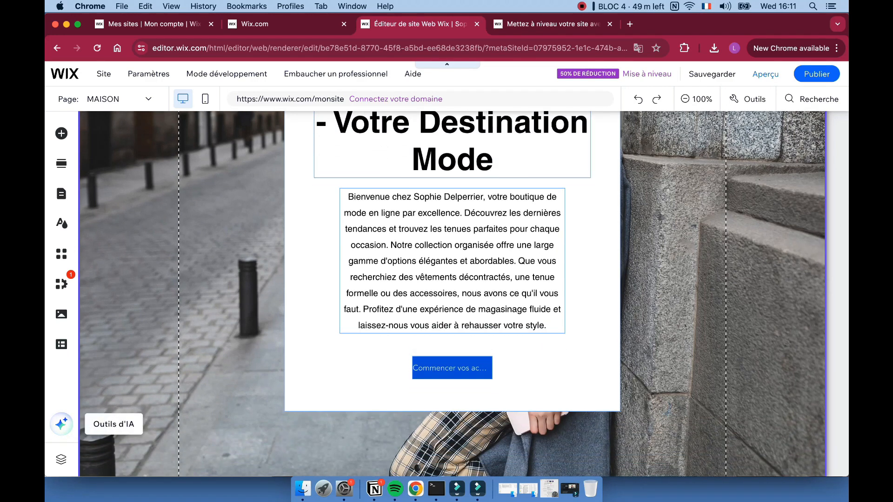
click(61, 424)
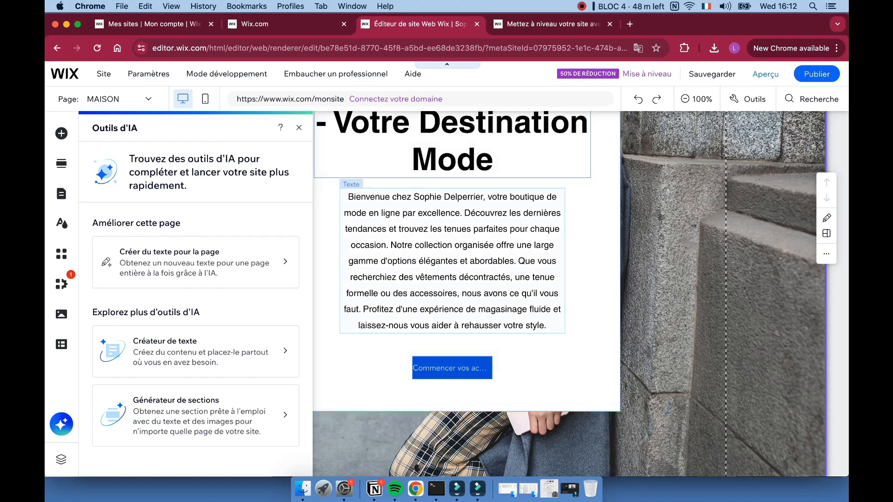
scroll(451, 260, up, 3)
click(299, 127)
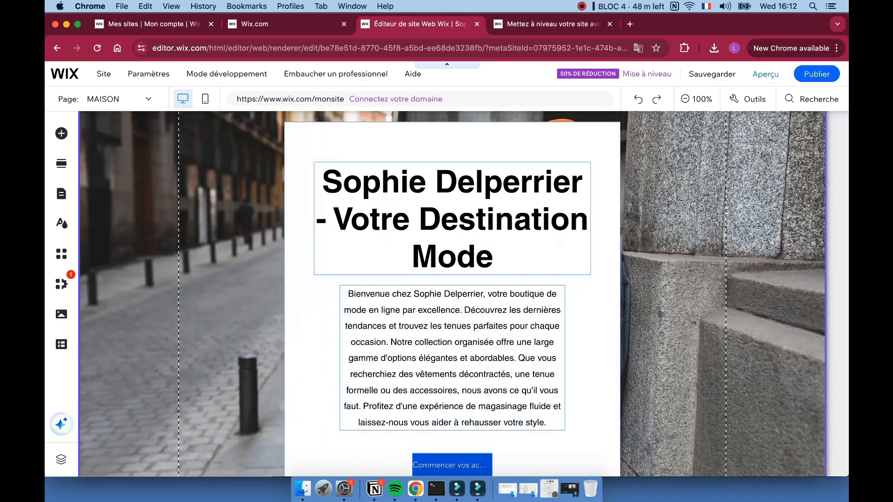
Select the blue button below the welcome text to view its editing options
scroll(451, 260, down, 3)
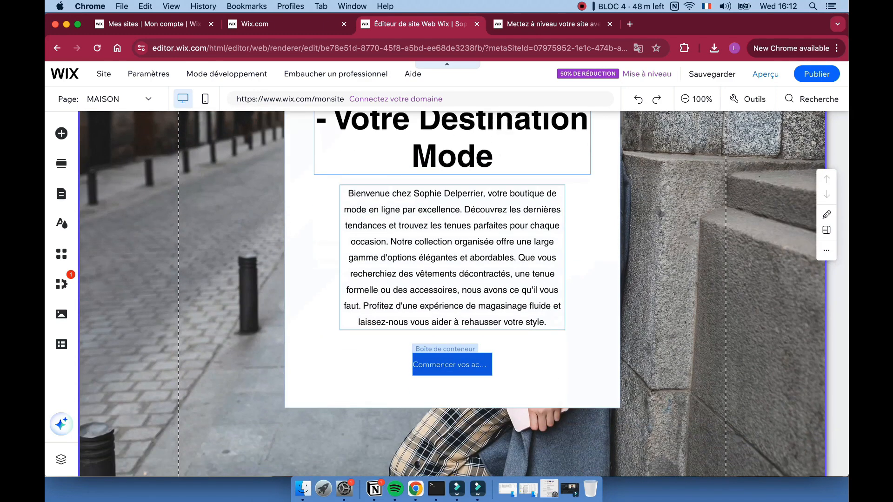
click(452, 365)
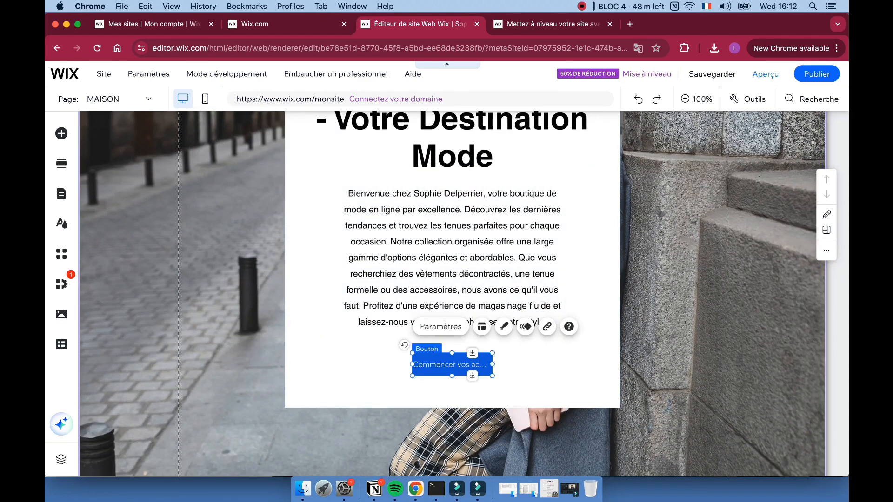
scroll(451, 293, up, 3)
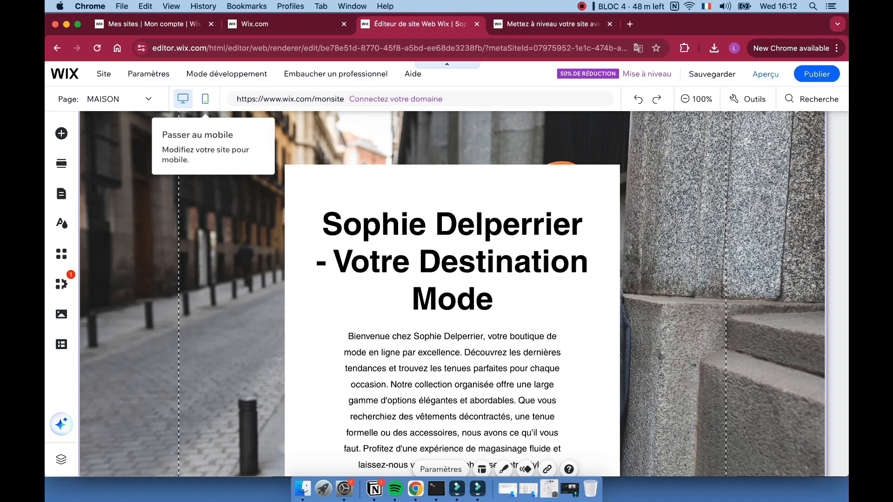
Check the mobile version of the home page and return to the desktop version
click(205, 99)
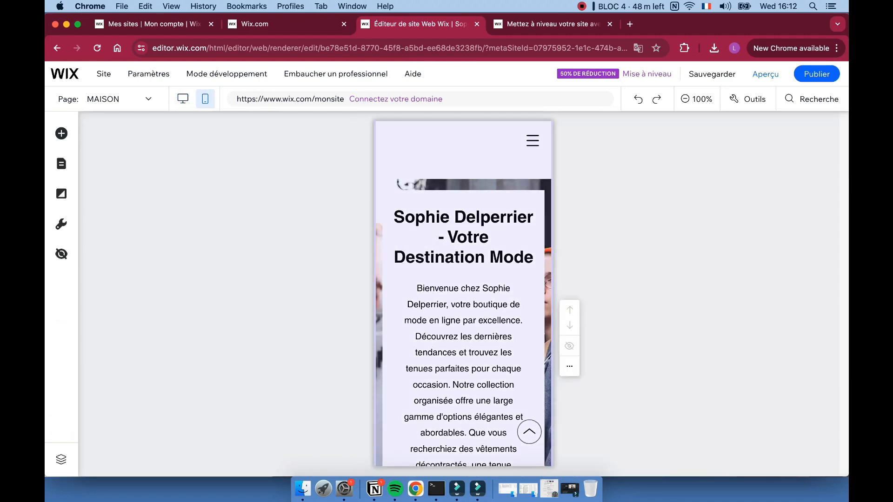
scroll(463, 293, down, 5)
scroll(463, 293, up, 5)
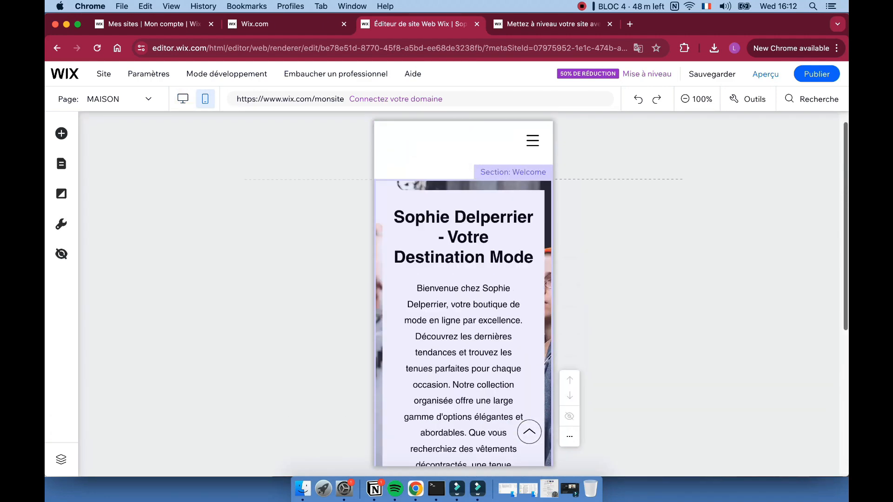
click(183, 98)
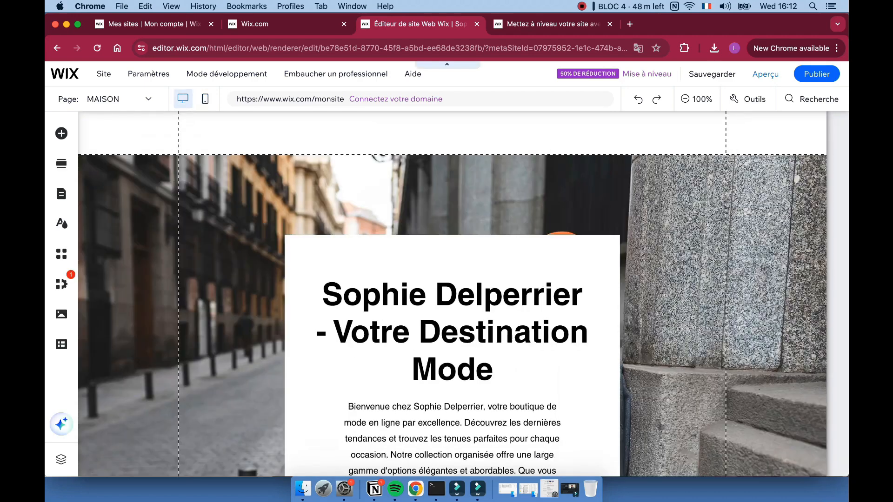
Add the ready-made "Notre équipe" section with four portraits from the Équipe category to the home page
scroll(452, 293, down, 2)
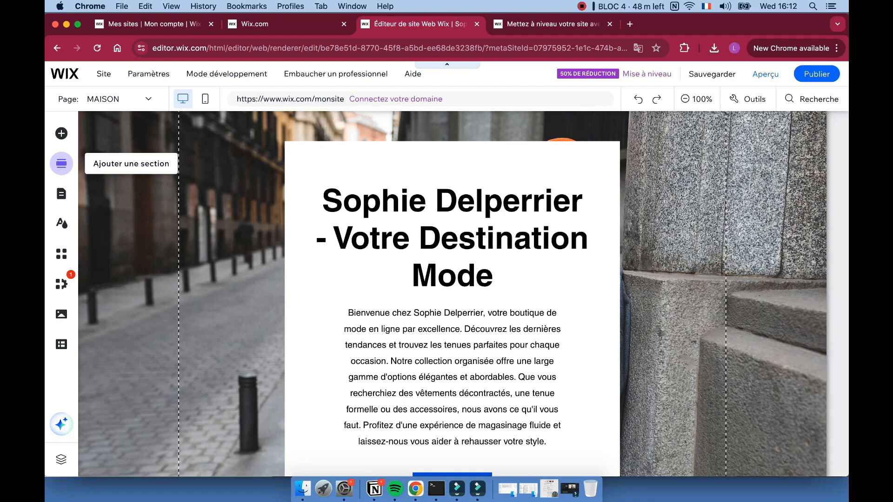
click(62, 164)
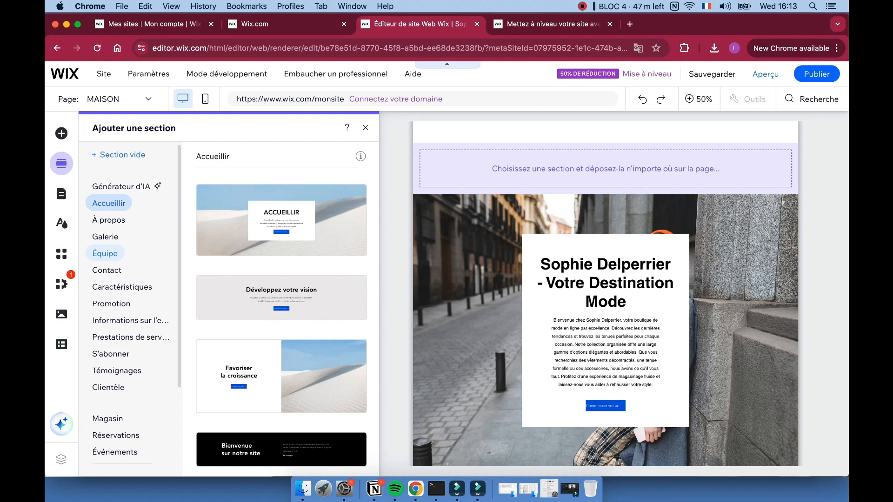
click(105, 253)
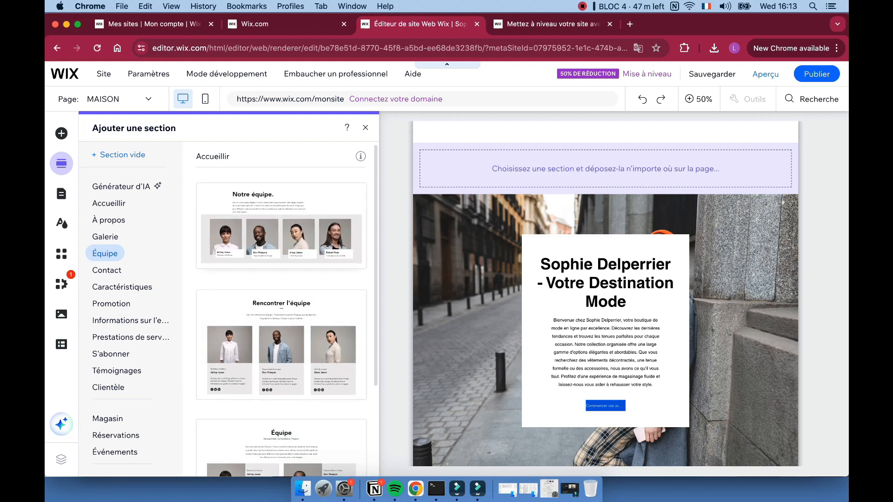
click(282, 226)
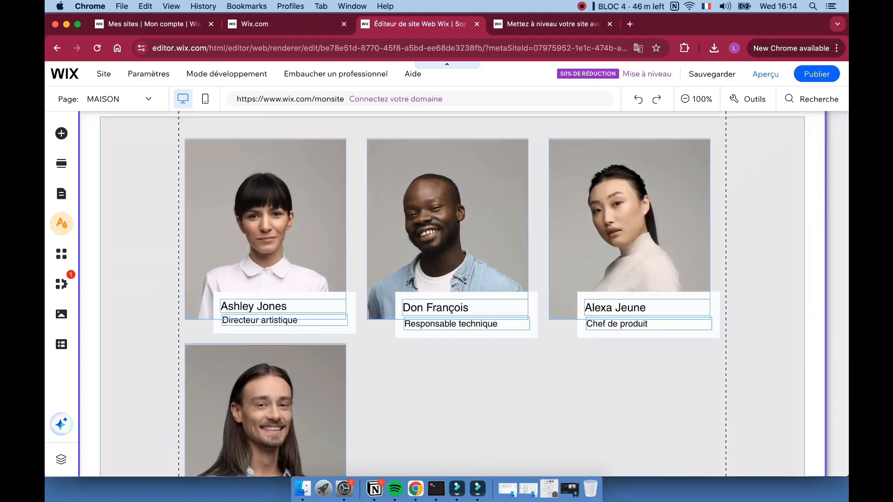
Browse the ready-made section designs in the Contact category, including those with maps and contact forms
click(62, 164)
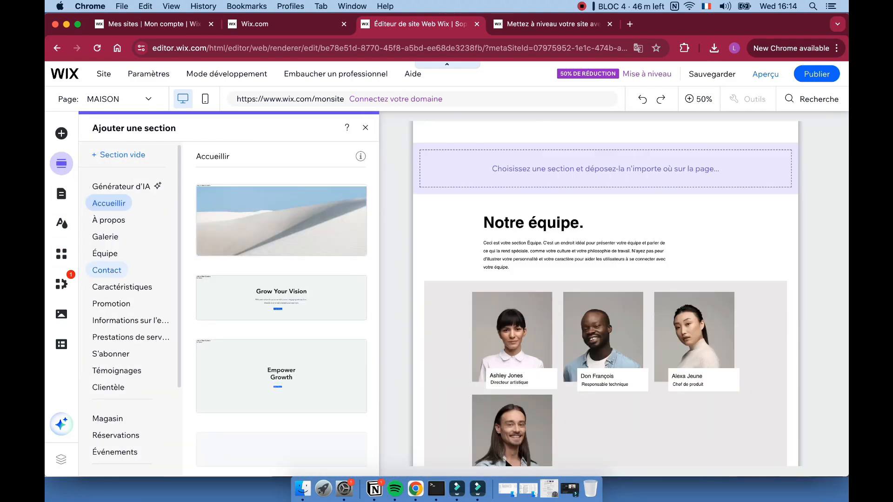
click(106, 271)
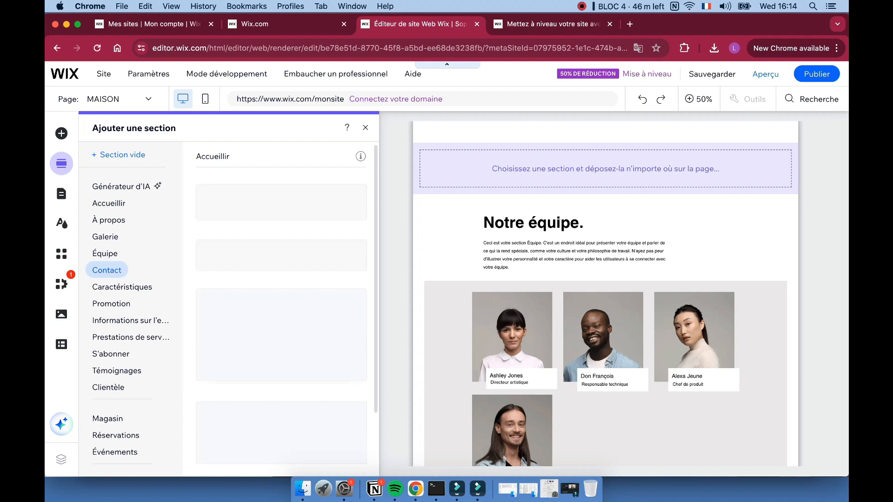
scroll(289, 316, down, 7)
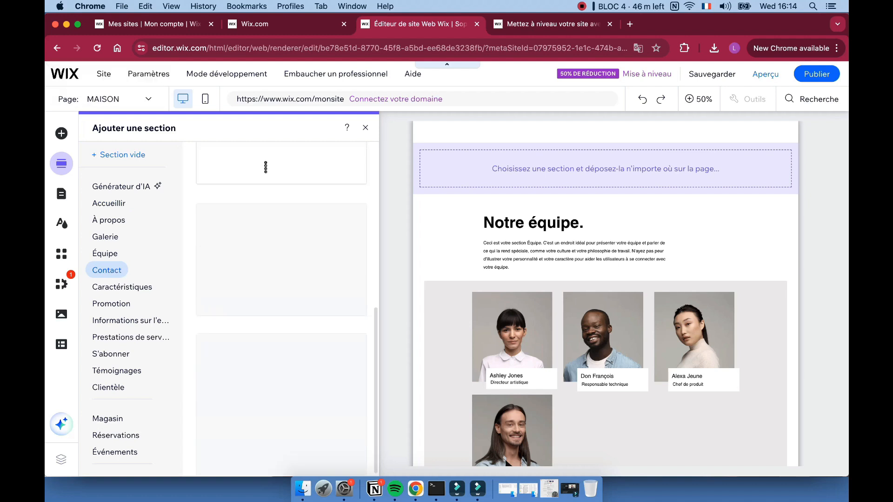
scroll(281, 302, up, 5)
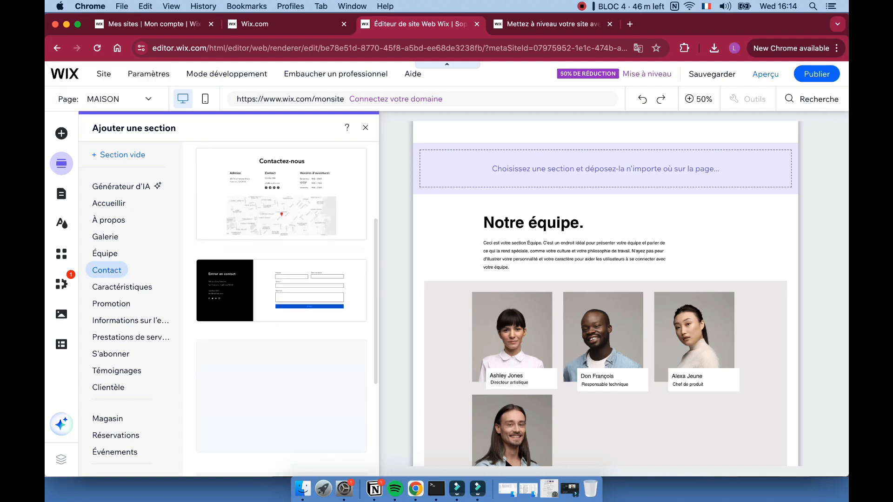
scroll(281, 307, down, 3)
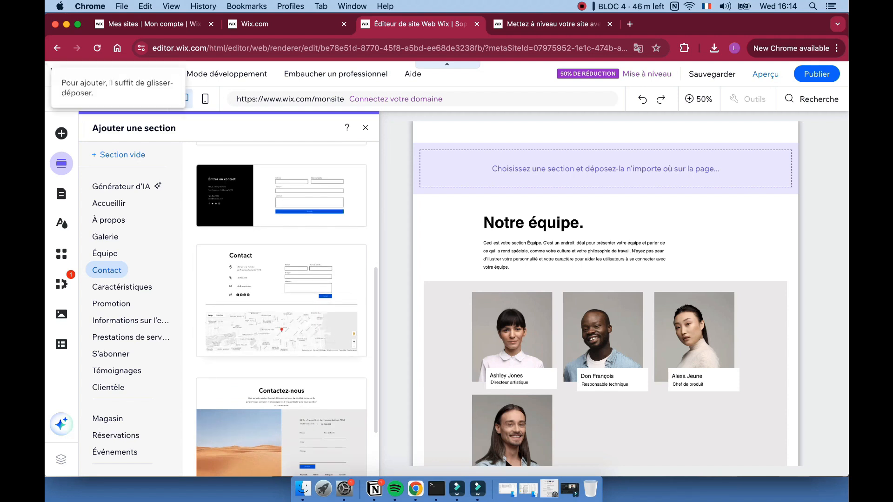
scroll(281, 321, down, 2)
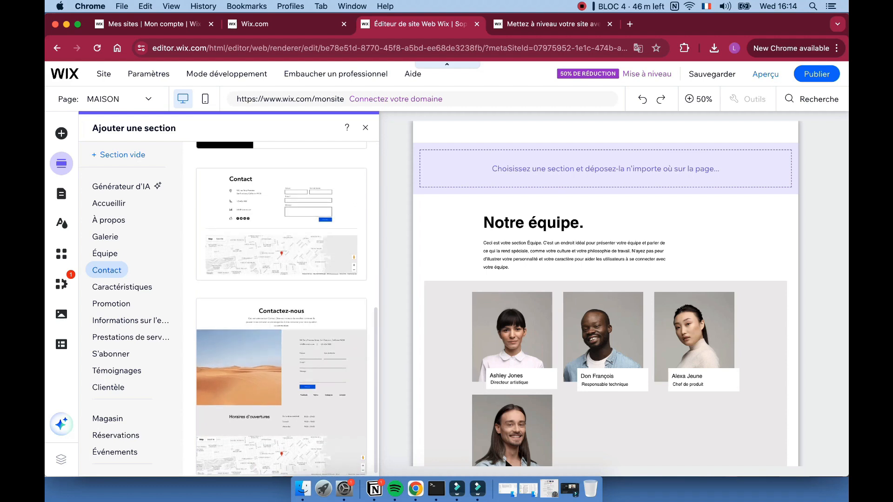
scroll(281, 309, up, 6)
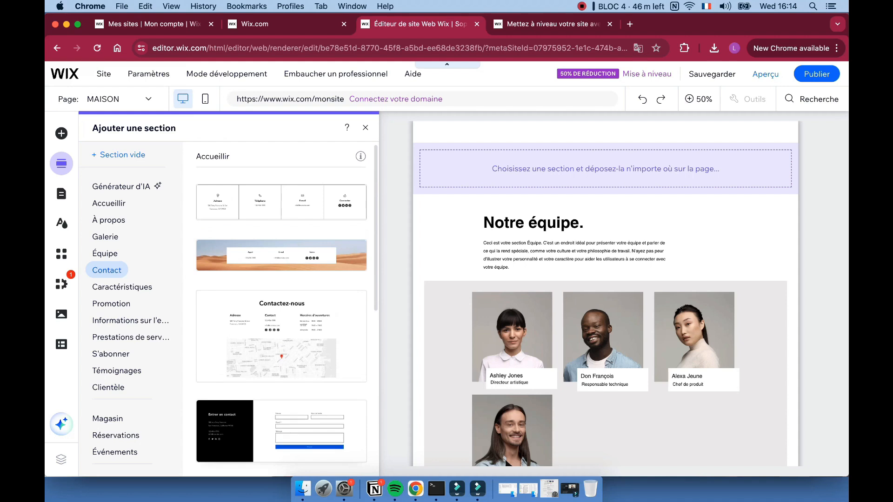
Add the ready-made "Nos fonctionnalités" section with the chair photo from the Caractéristiques category above the team section
click(122, 287)
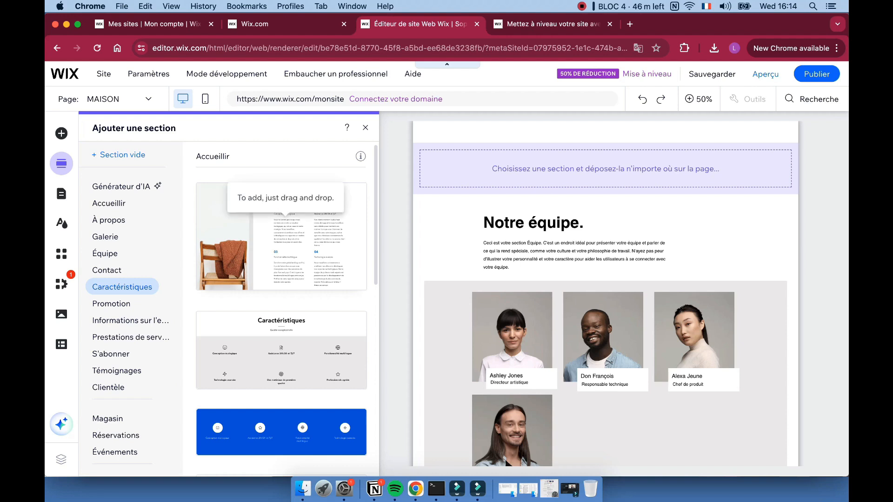
scroll(282, 232, down, 2)
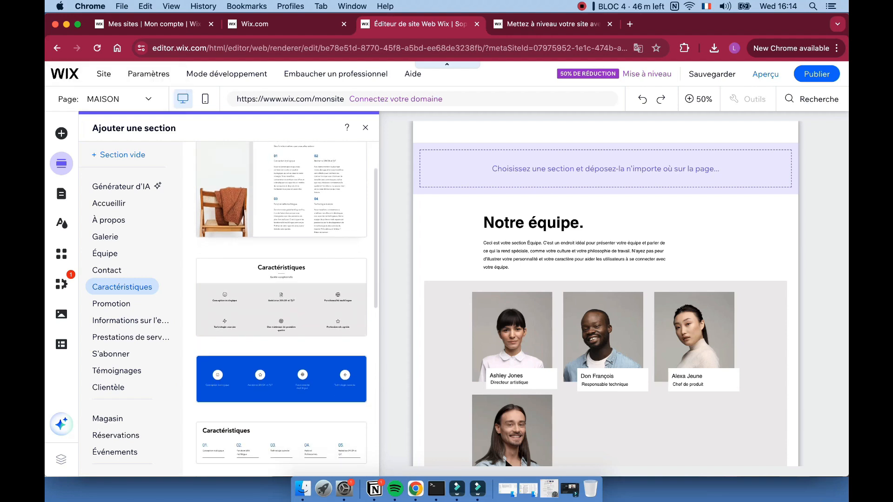
scroll(282, 307, up, 2)
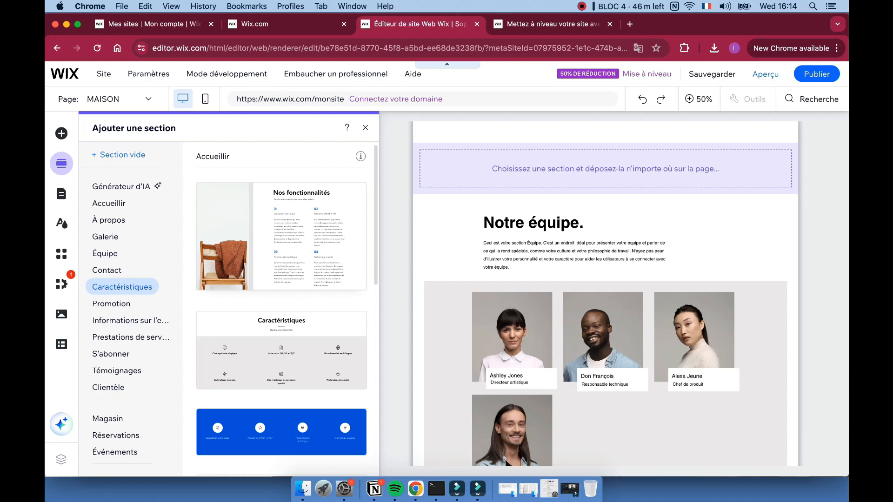
click(281, 236)
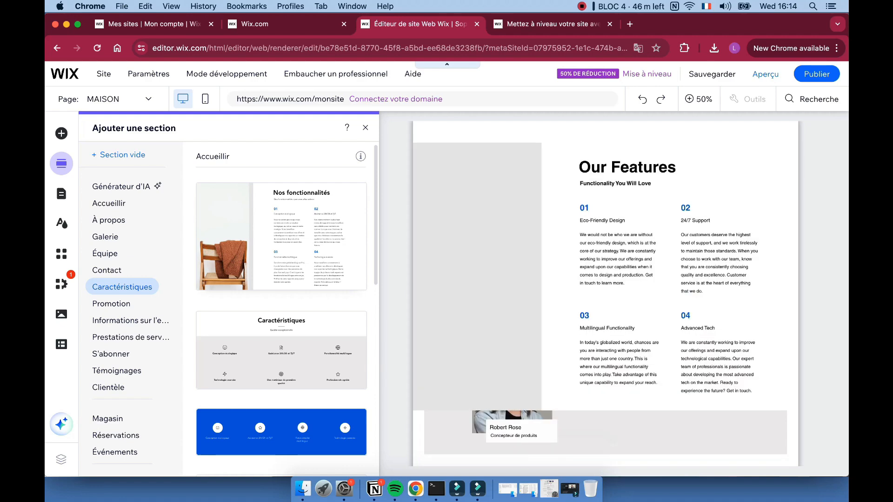
Read through the four numbered feature texts and the layout of the "Nos fonctionnalités" section
scroll(447, 293, down, 5)
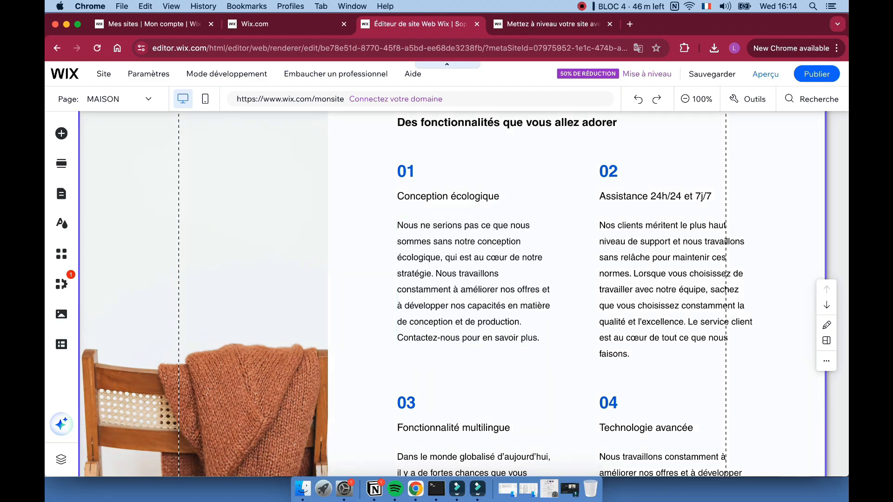
scroll(674, 232, down, 3)
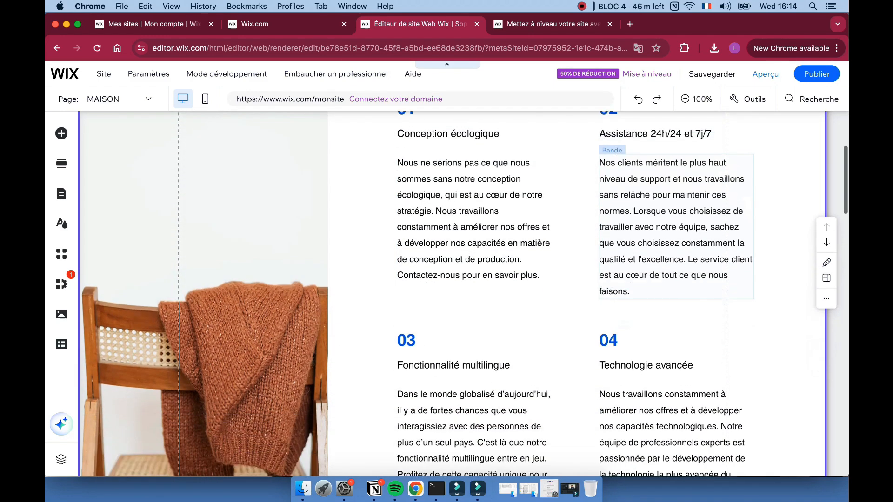
scroll(675, 233, up, 1)
scroll(675, 232, down, 1)
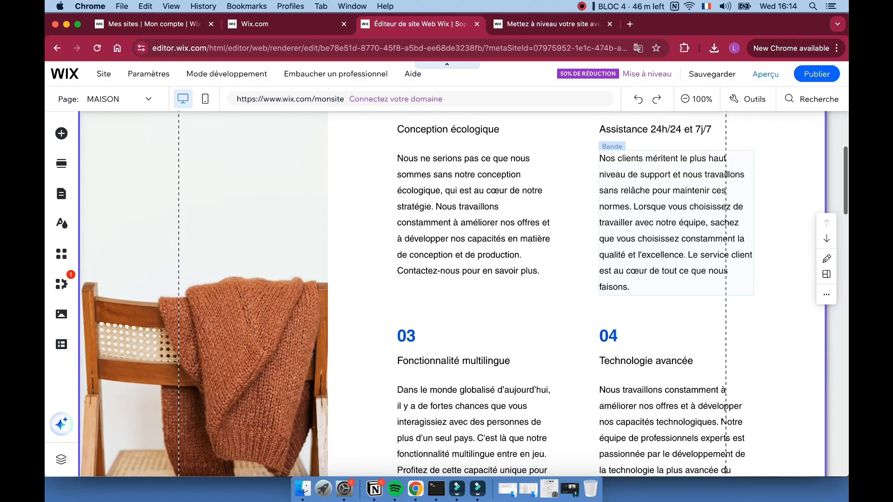
scroll(452, 294, up, 1)
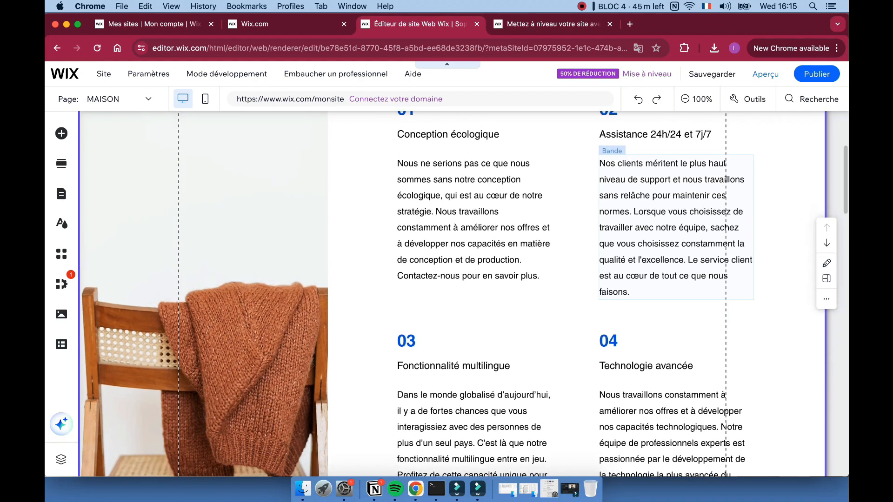
scroll(452, 294, down, 1)
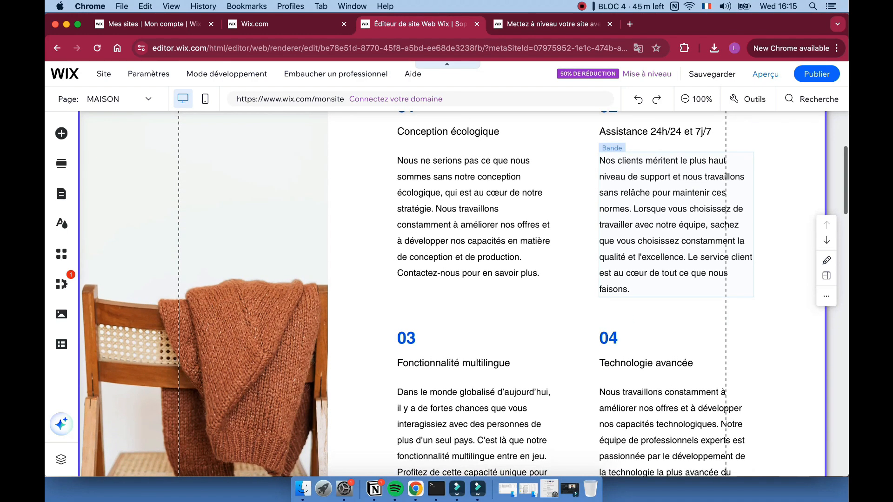
scroll(452, 294, down, 5)
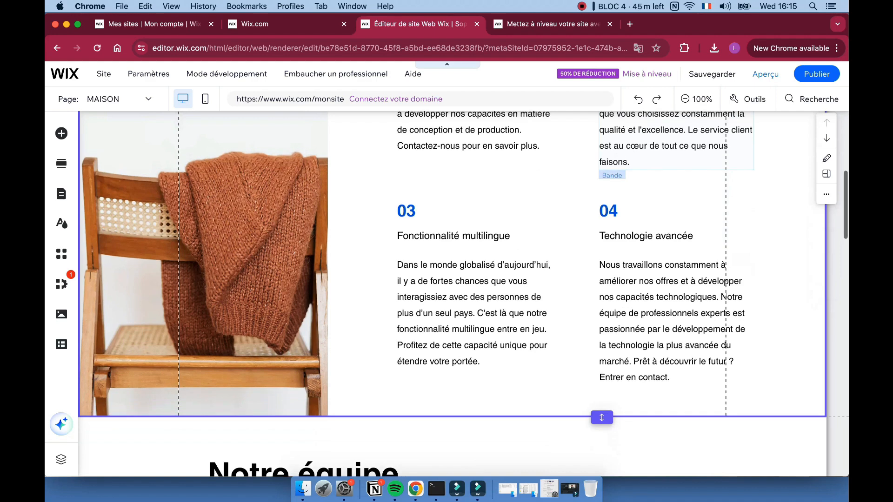
scroll(452, 294, up, 1)
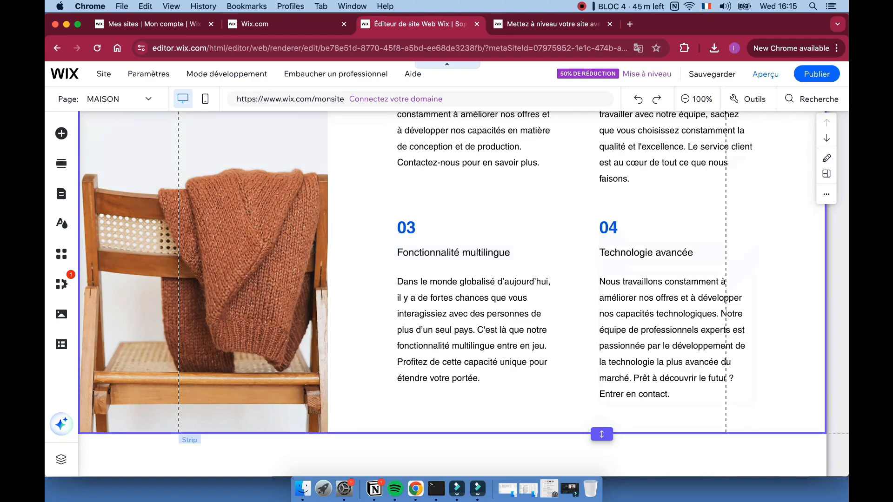
scroll(674, 372, up, 2)
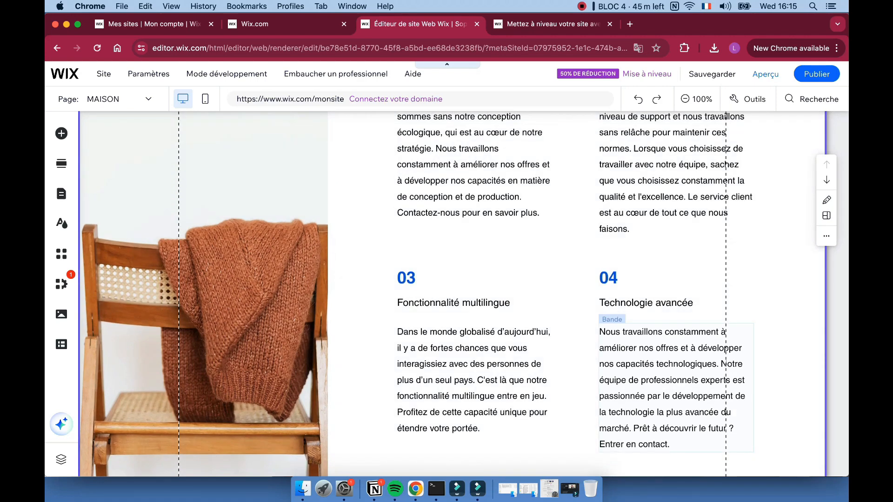
Add the ready-made "Détails de l'entreprise" section with the hot-air balloon photo from the Informations sur l'entreprise category below the features section
click(61, 164)
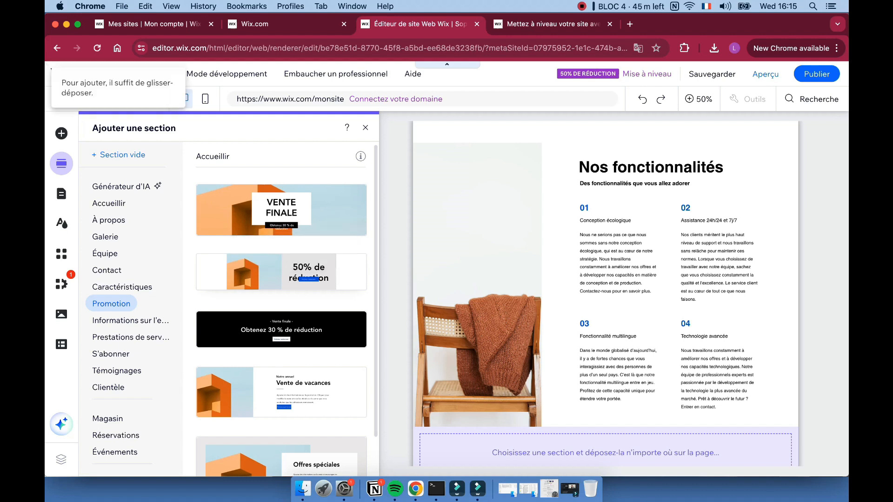
click(130, 320)
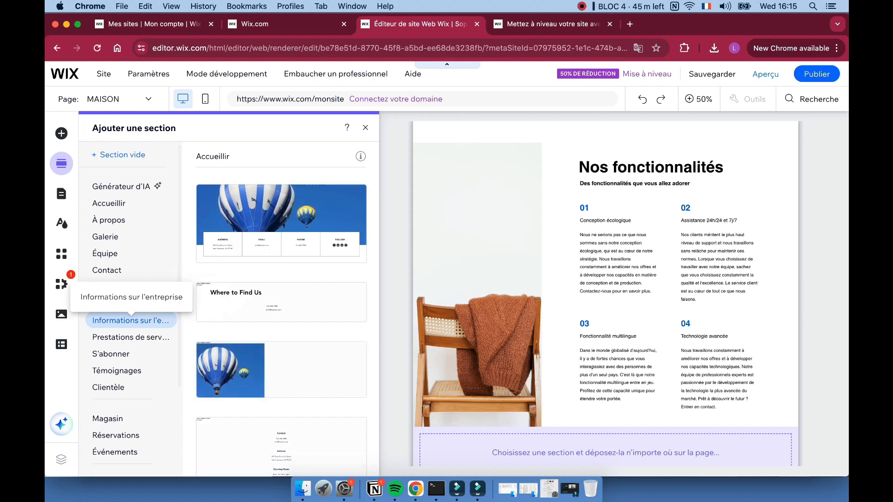
scroll(282, 316, down, 5)
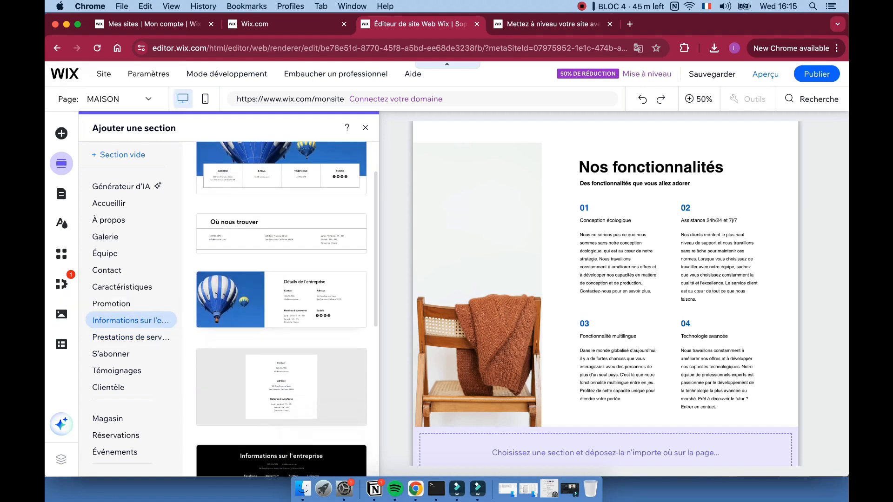
scroll(281, 309, down, 4)
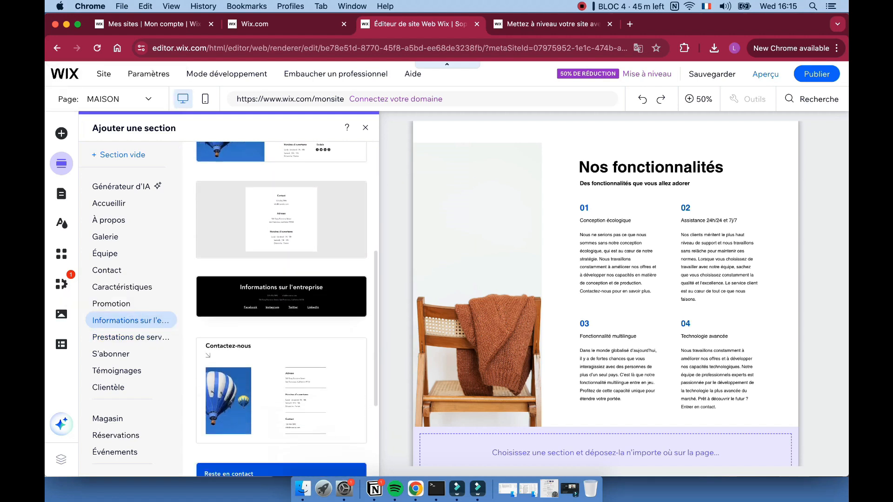
scroll(281, 310, down, 2)
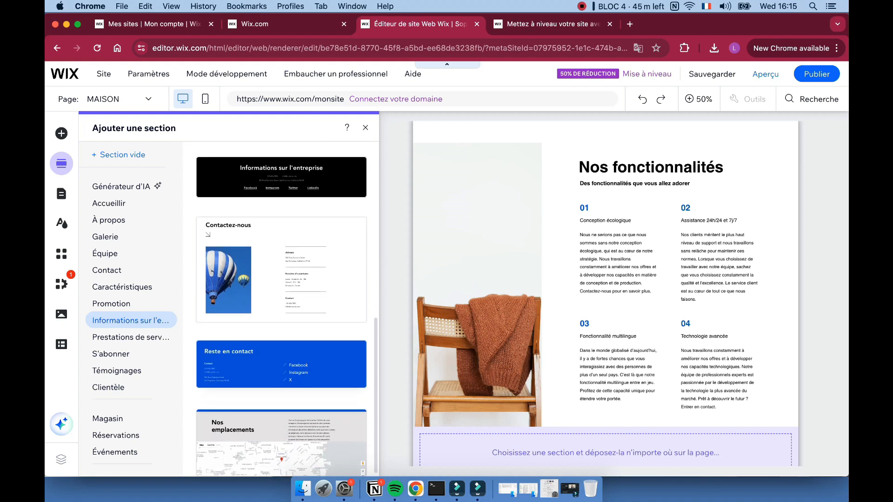
scroll(281, 309, up, 10)
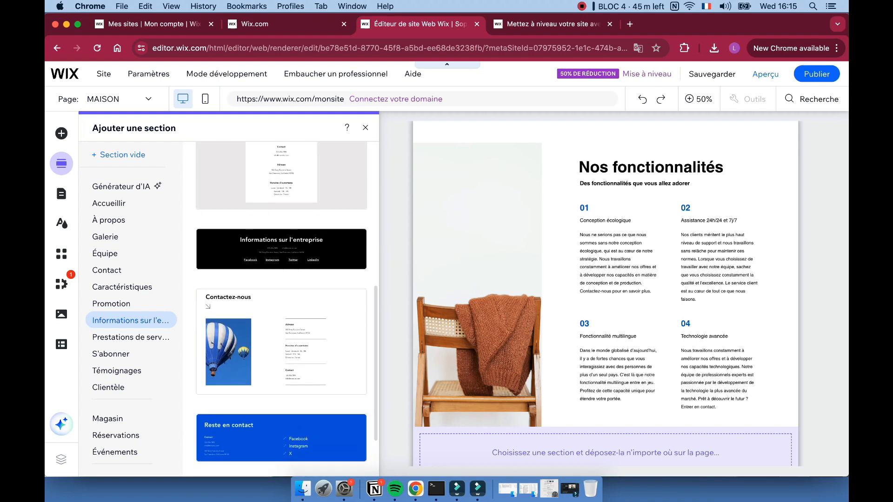
scroll(281, 310, up, 1)
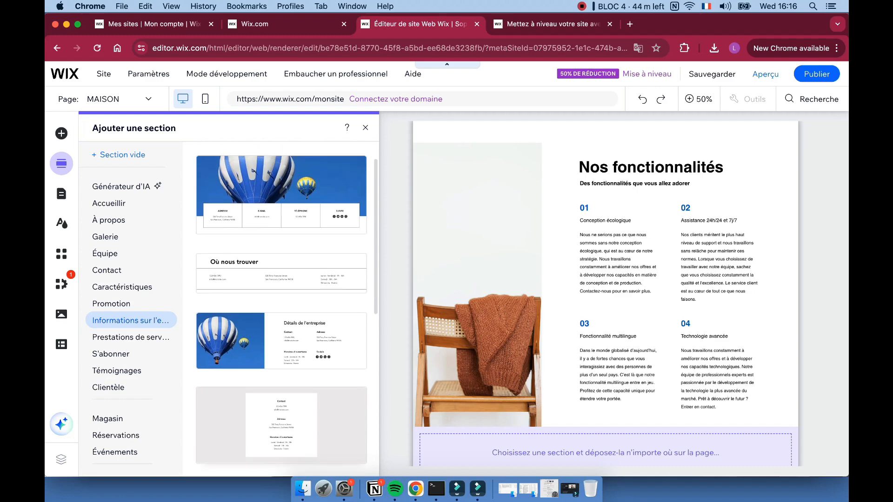
click(281, 340)
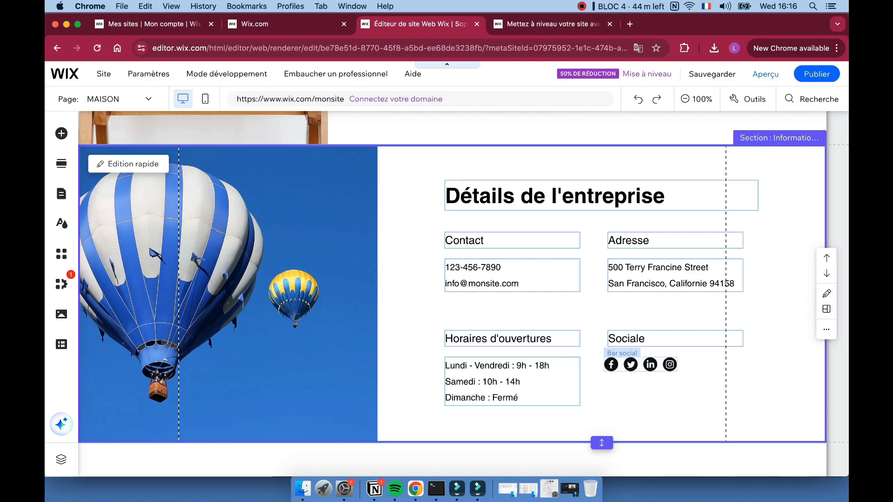
Change the site's theme to the black "Éclectique" featured theme in the site design settings
scroll(452, 293, down, 2)
scroll(452, 293, up, 14)
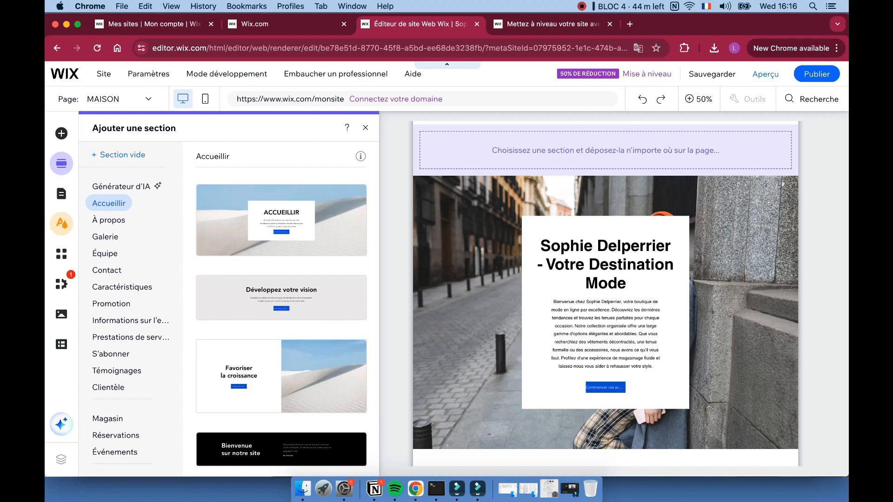
click(61, 224)
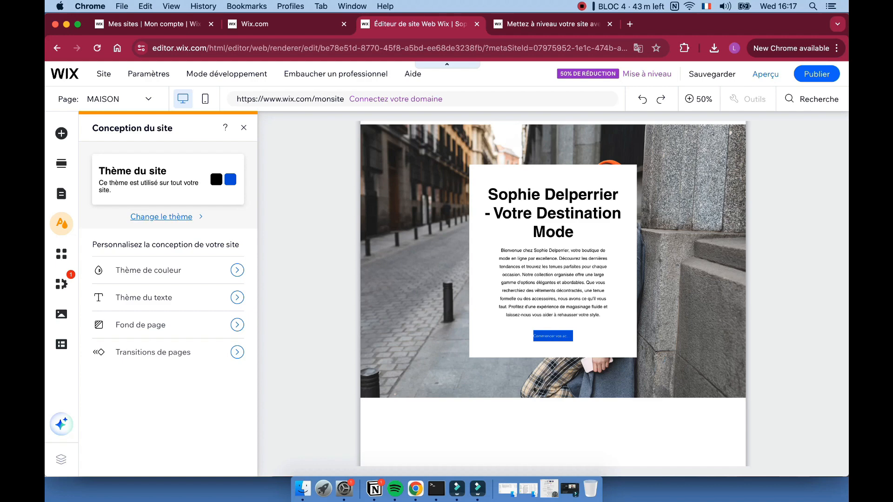
click(161, 217)
scroll(168, 274, down, 1)
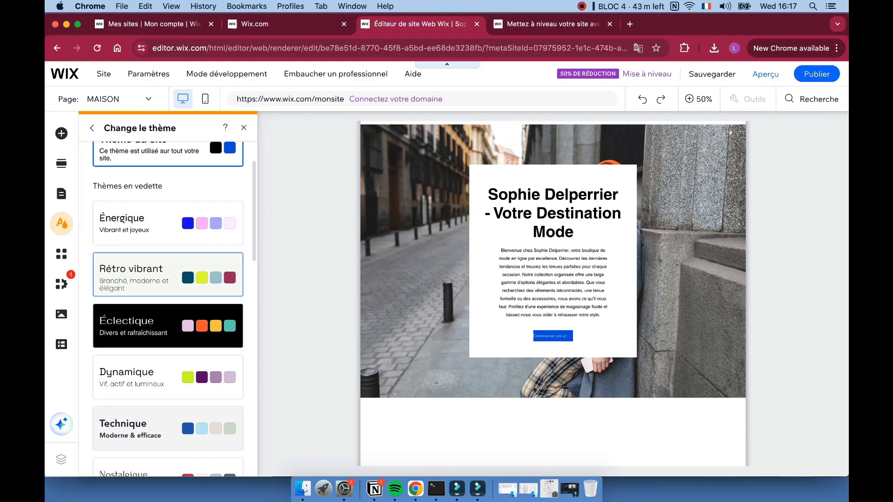
scroll(168, 288, down, 5)
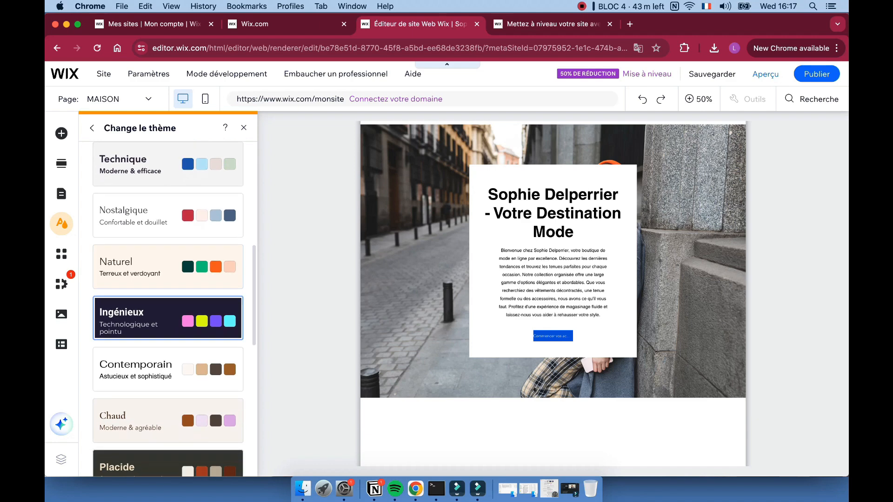
scroll(168, 307, down, 6)
scroll(168, 307, up, 12)
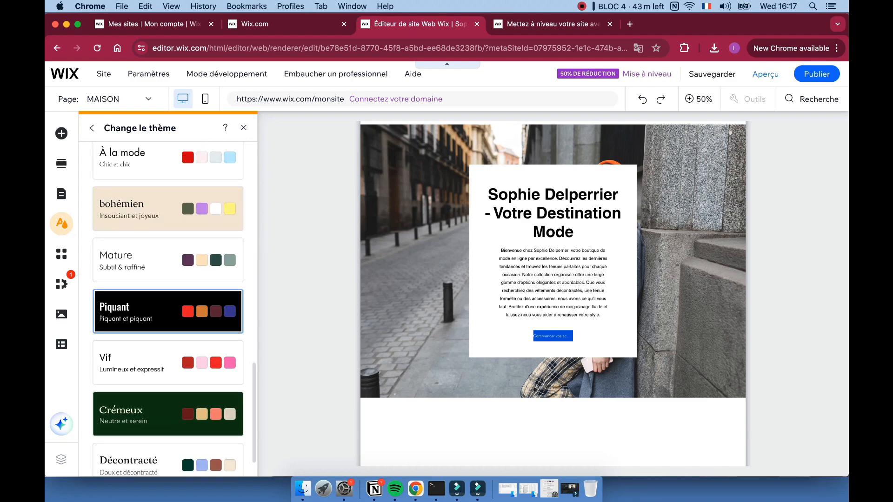
scroll(168, 307, down, 2)
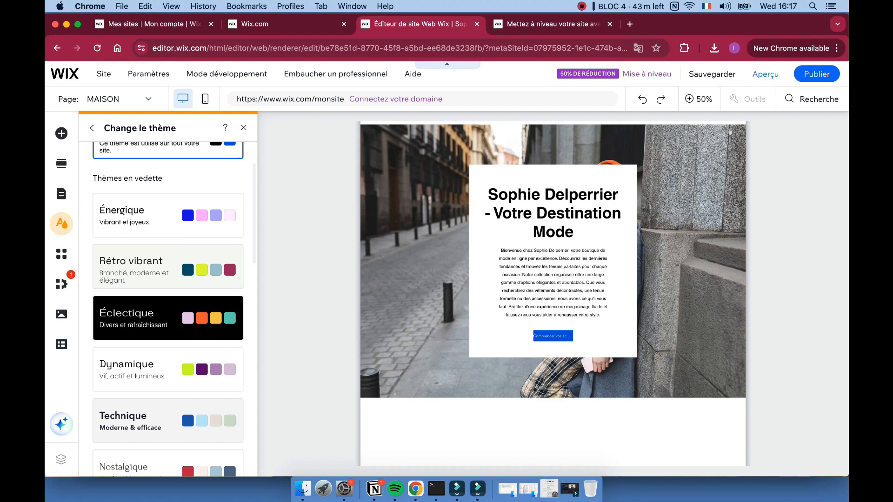
scroll(167, 310, down, 2)
scroll(167, 309, up, 1)
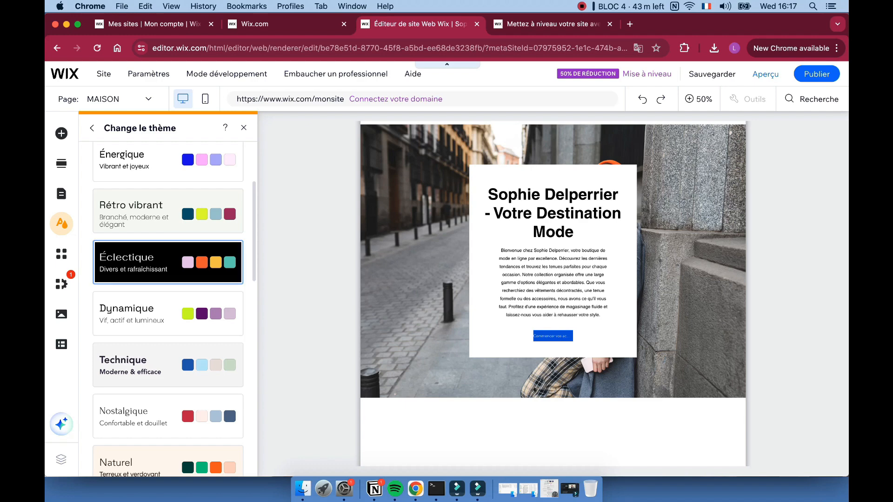
click(167, 262)
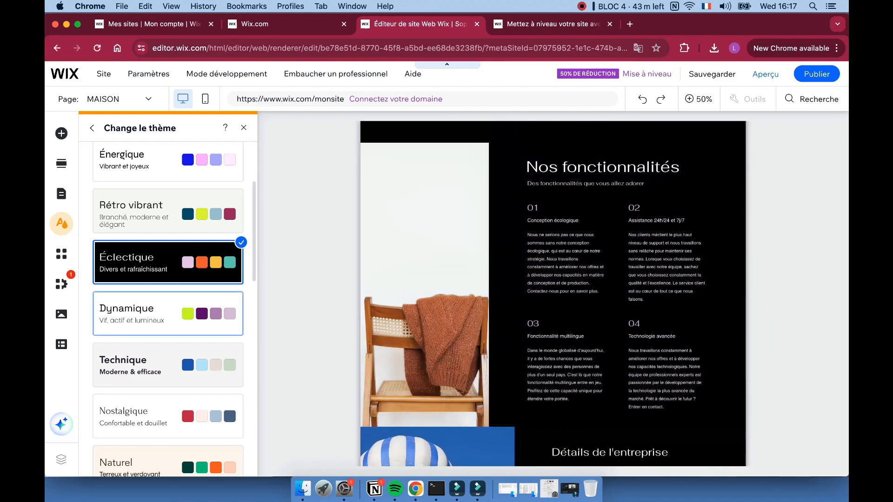
Try the "Dynamique" and "Naturel" themes on the site and look over the home page sections
click(168, 313)
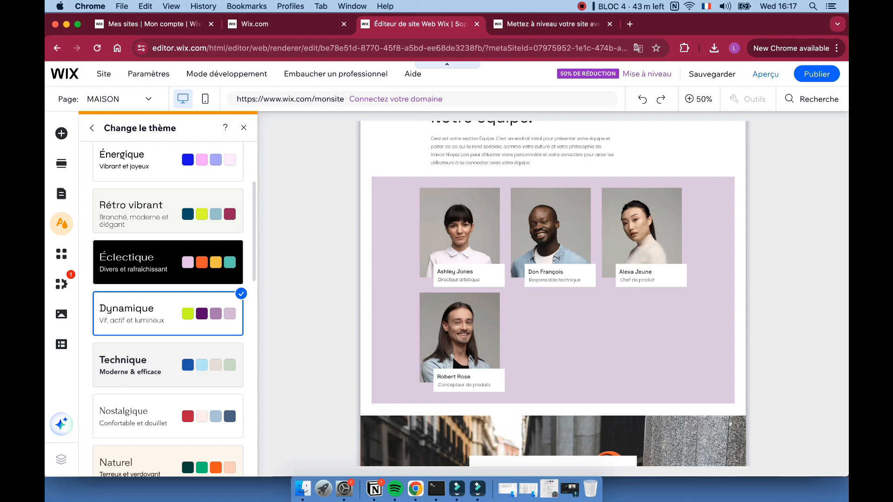
scroll(553, 293, down, 6)
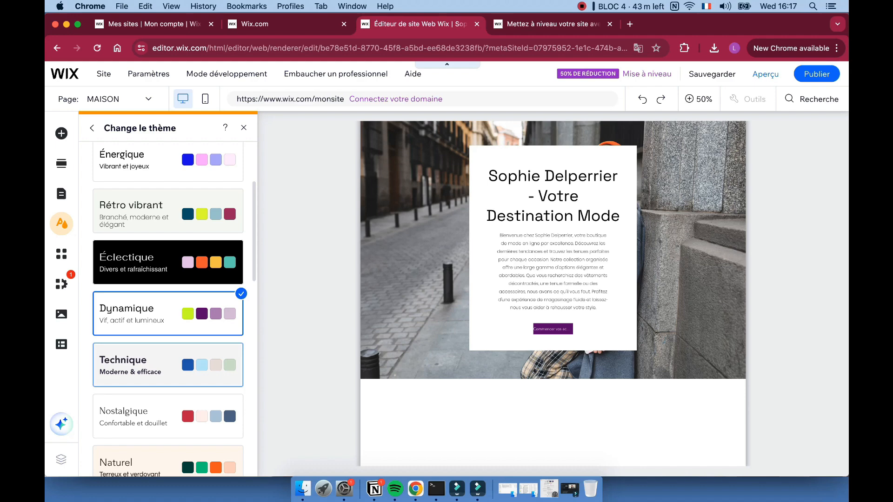
scroll(168, 358, down, 3)
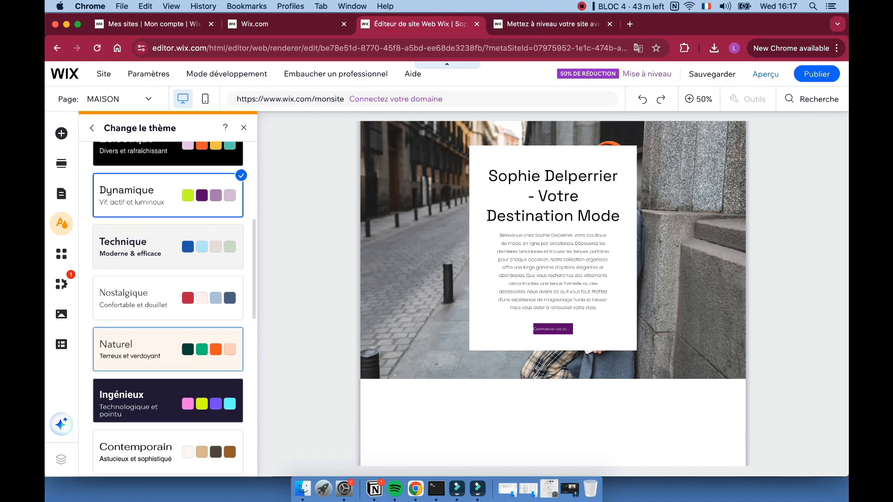
click(167, 348)
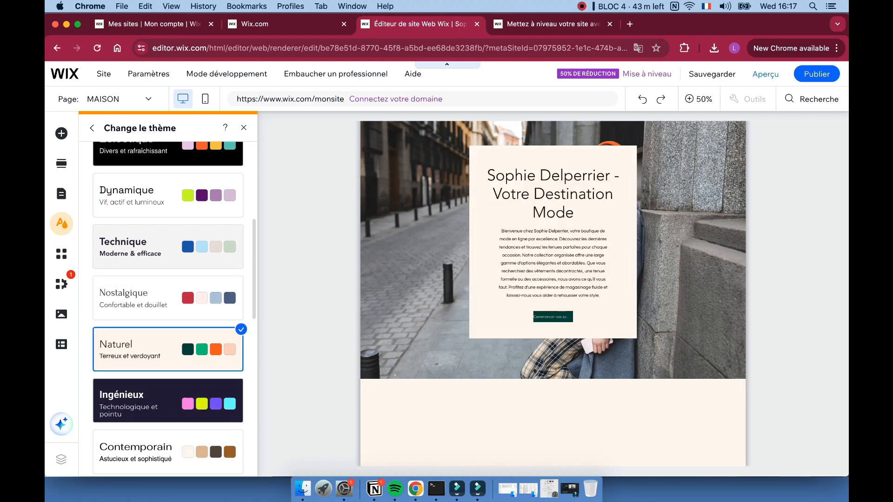
scroll(553, 293, down, 5)
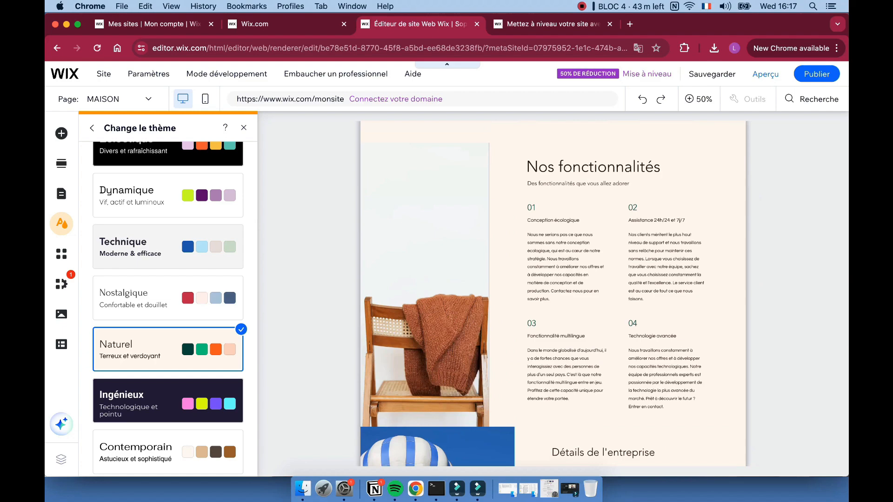
scroll(553, 293, down, 3)
scroll(553, 293, down, 15)
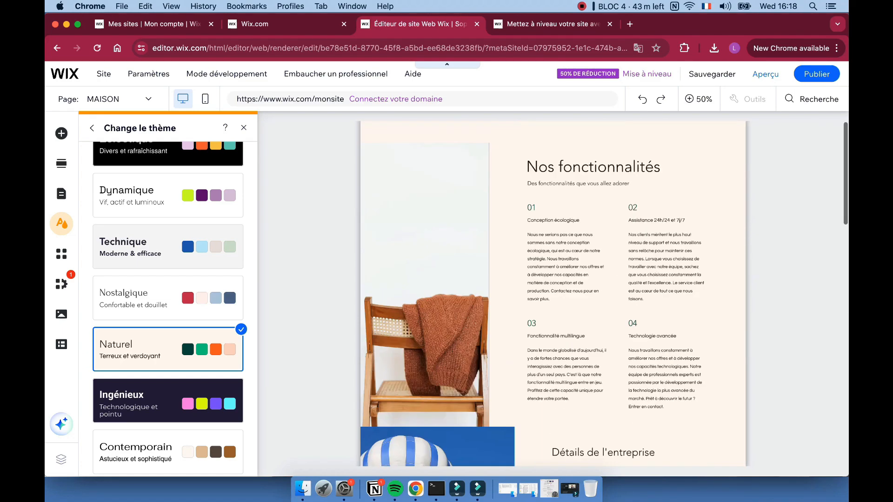
scroll(553, 293, down, 15)
scroll(554, 293, down, 3)
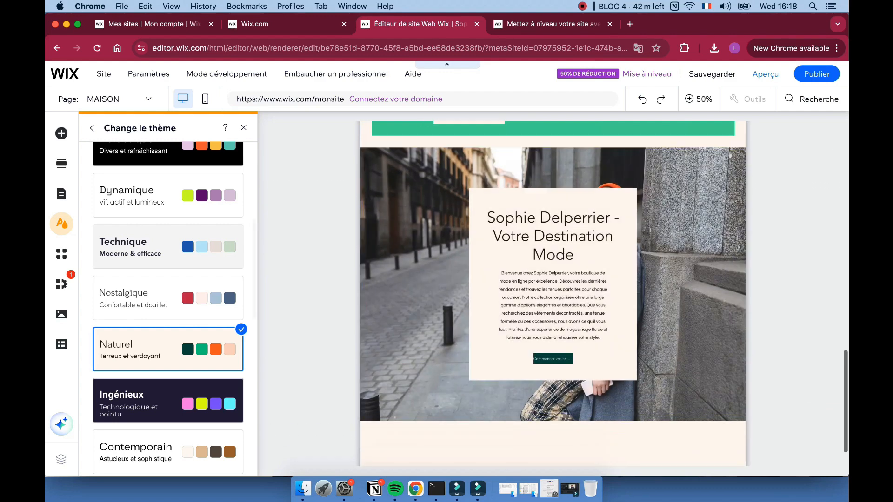
scroll(553, 293, up, 4)
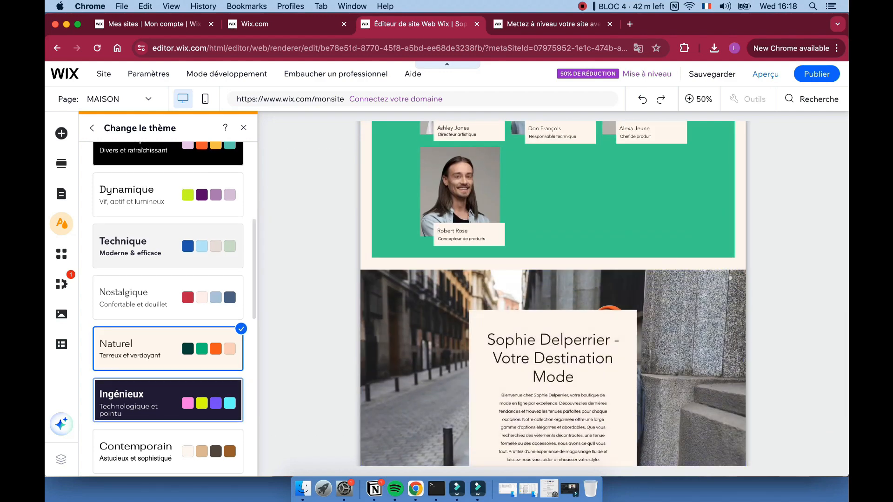
Try the beige "bohémien" theme on the site and check how the home page sections look with it
scroll(168, 400, down, 5)
scroll(167, 400, down, 3)
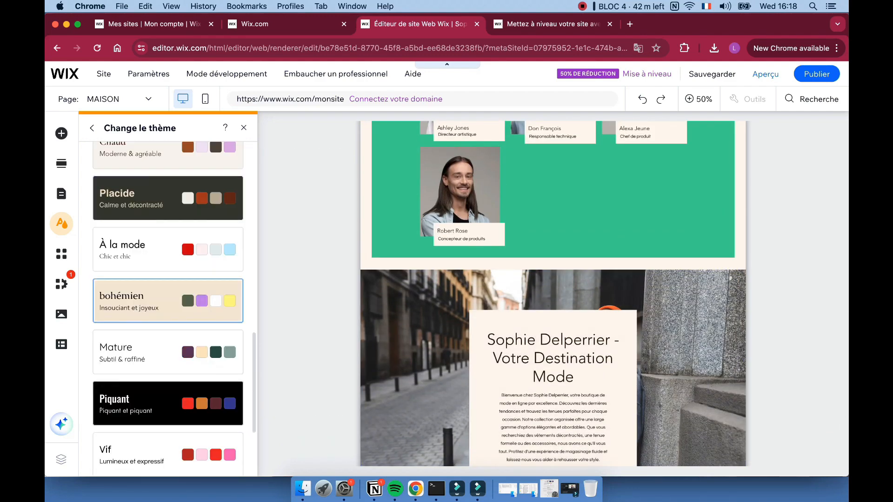
click(168, 300)
scroll(553, 372, up, 8)
scroll(553, 292, up, 5)
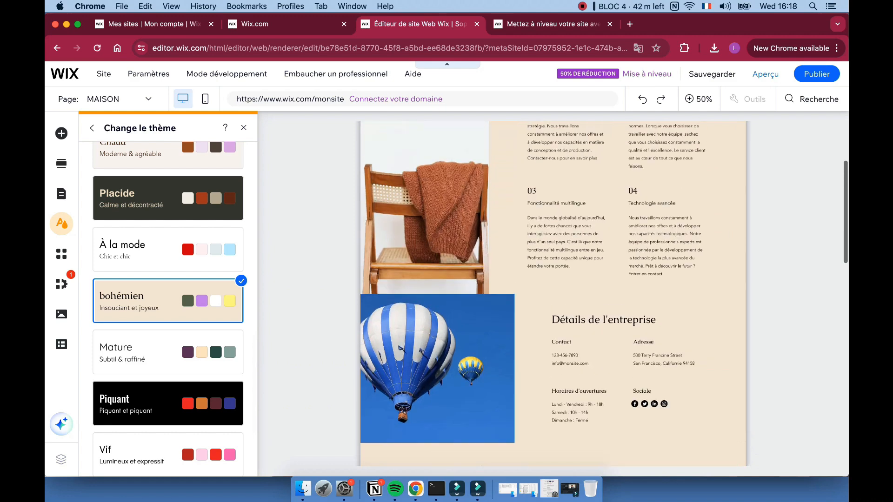
scroll(554, 293, down, 10)
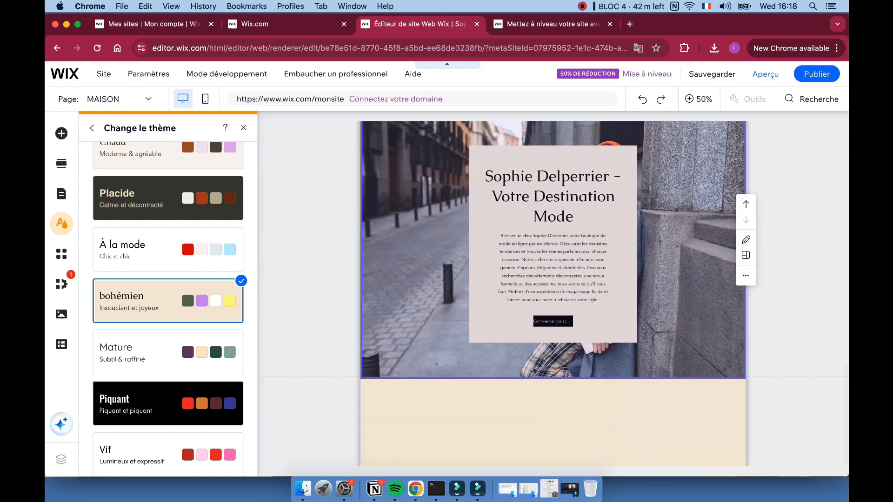
scroll(553, 293, up, 1)
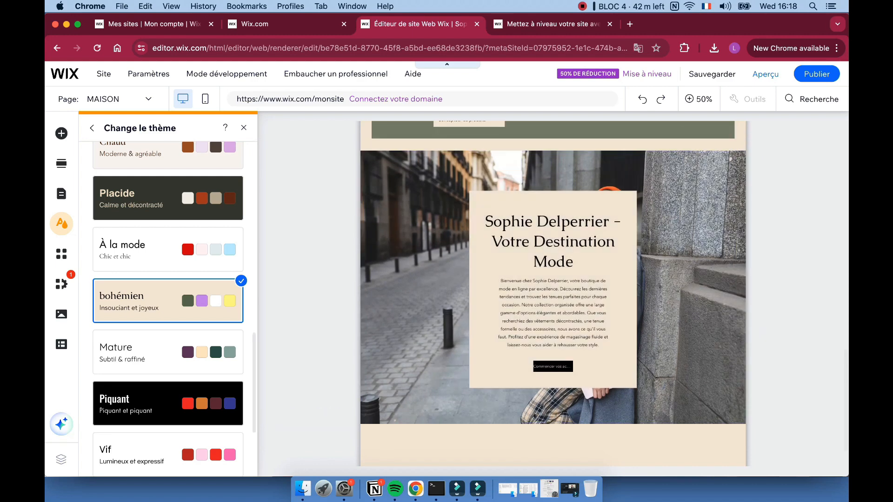
Try the "Mature" theme, settle on the "Vif" theme for the site, and close the theme settings
click(167, 352)
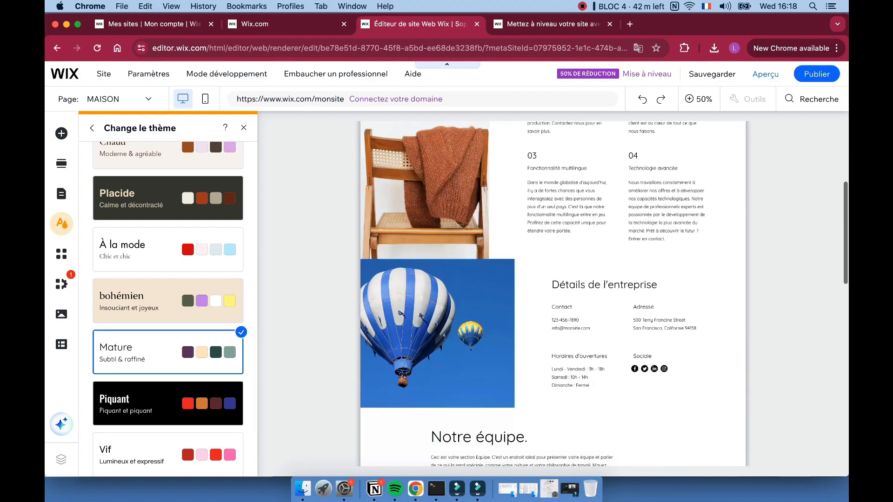
scroll(167, 302, down, 3)
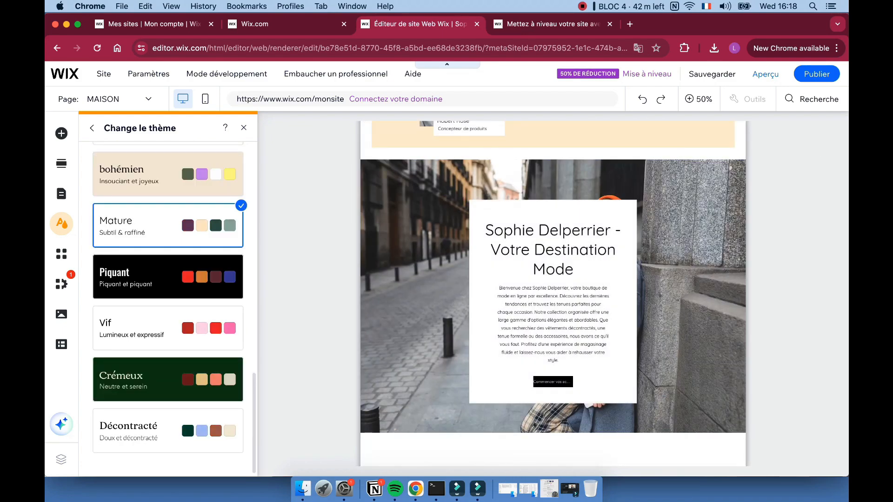
click(167, 327)
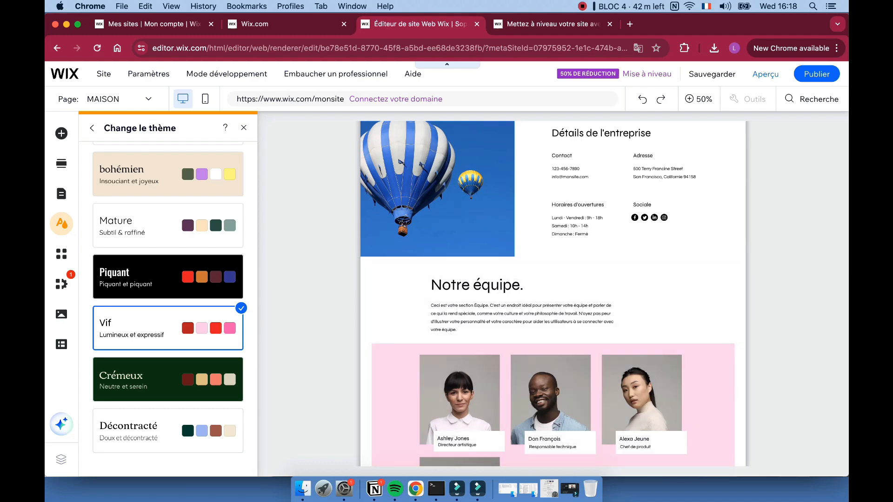
click(243, 128)
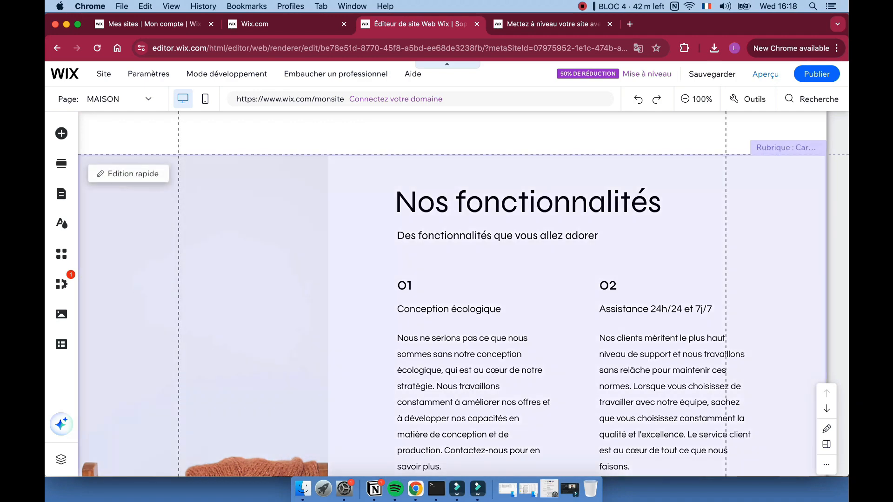
Review the whole home page in the new theme, from the features and company details to the team and welcome sections
click(353, 251)
click(474, 396)
scroll(474, 396, down, 3)
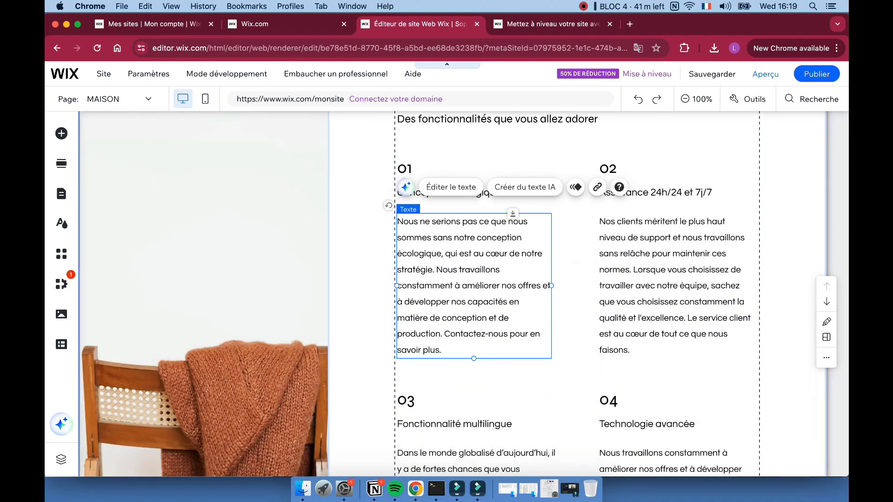
scroll(451, 293, down, 3)
scroll(451, 293, down, 12)
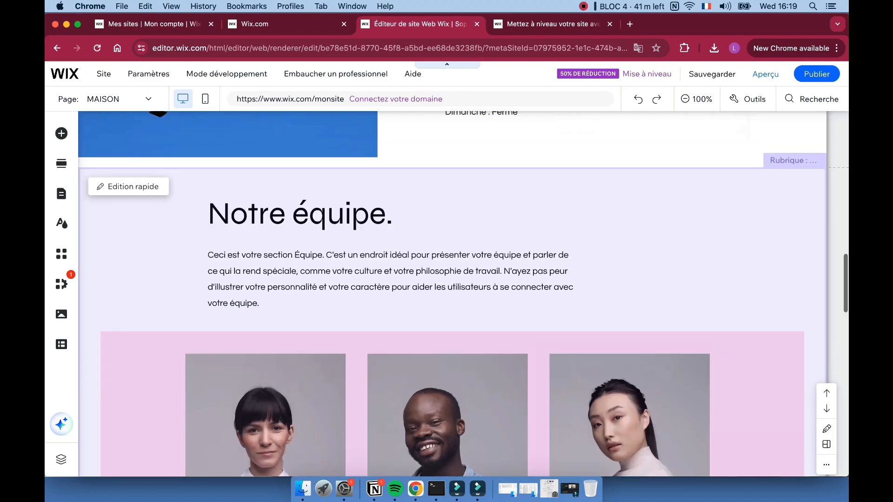
scroll(451, 293, up, 15)
scroll(451, 293, down, 15)
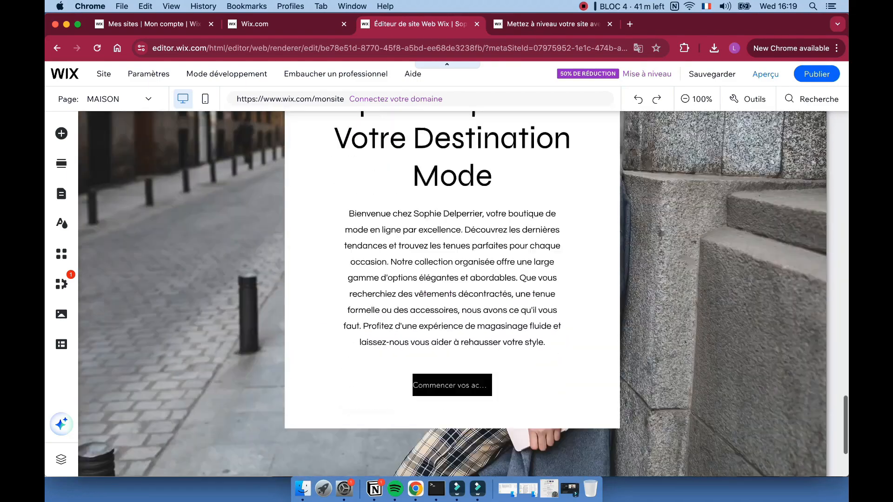
scroll(451, 293, up, 3)
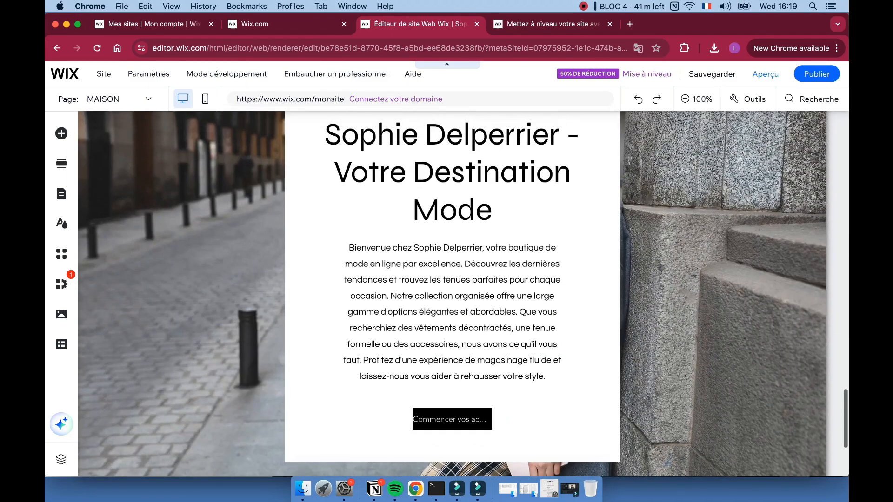
scroll(452, 293, up, 1)
scroll(451, 293, down, 1)
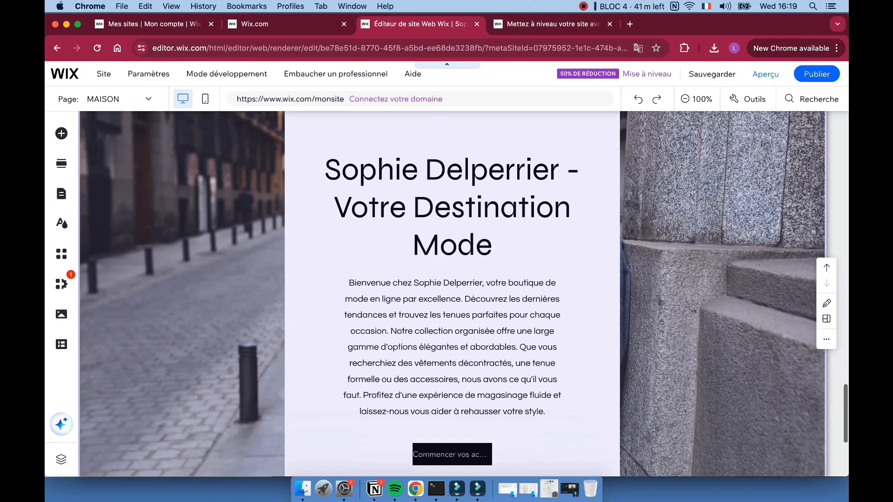
scroll(451, 293, up, 10)
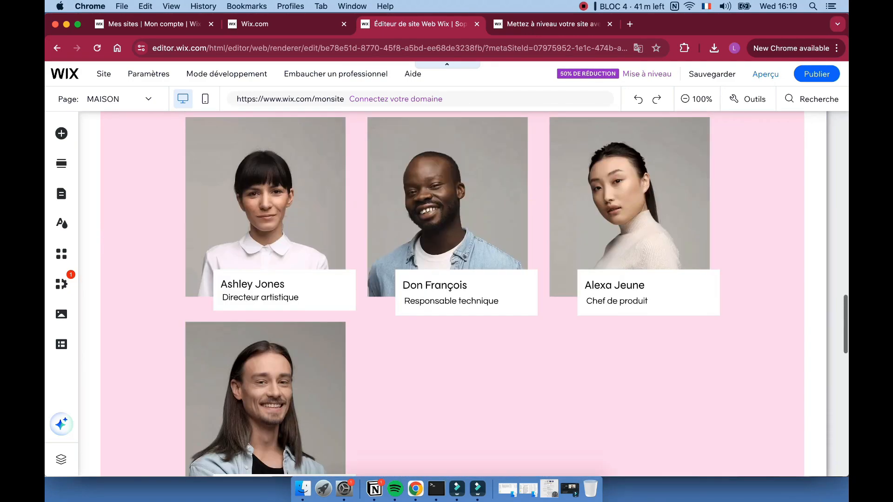
scroll(451, 293, up, 3)
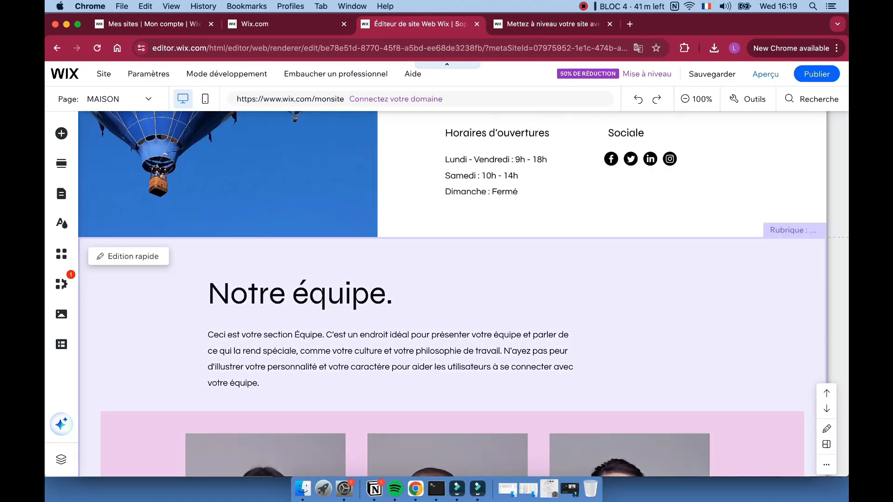
scroll(451, 293, up, 5)
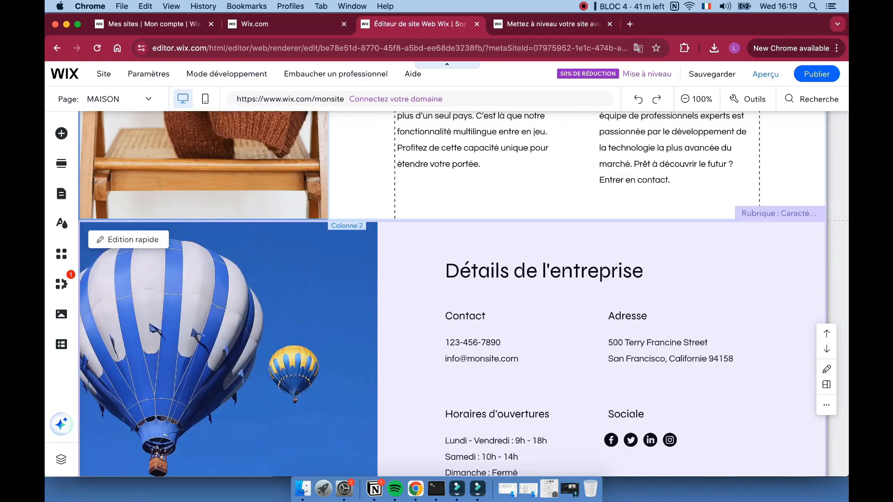
scroll(465, 302, up, 4)
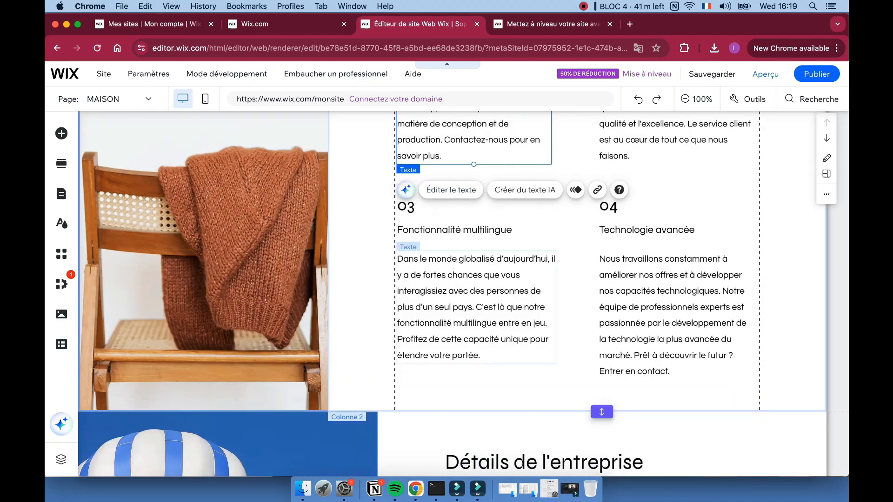
scroll(465, 293, up, 6)
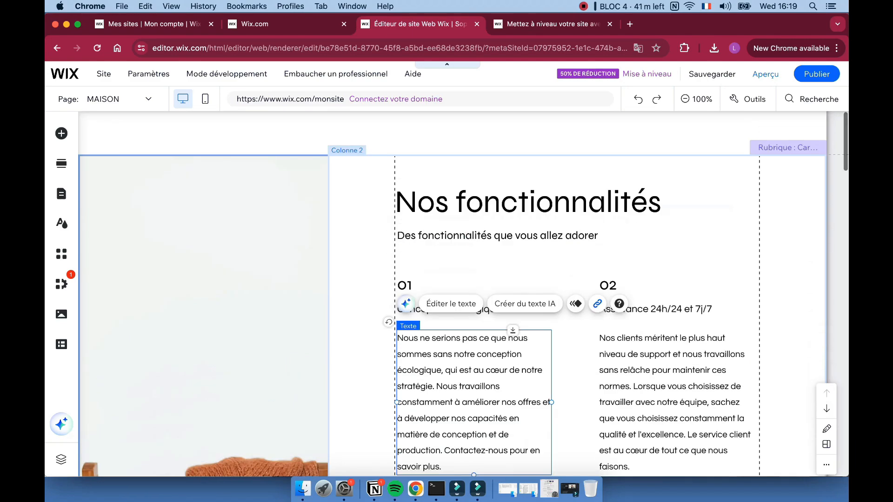
scroll(597, 305, down, 15)
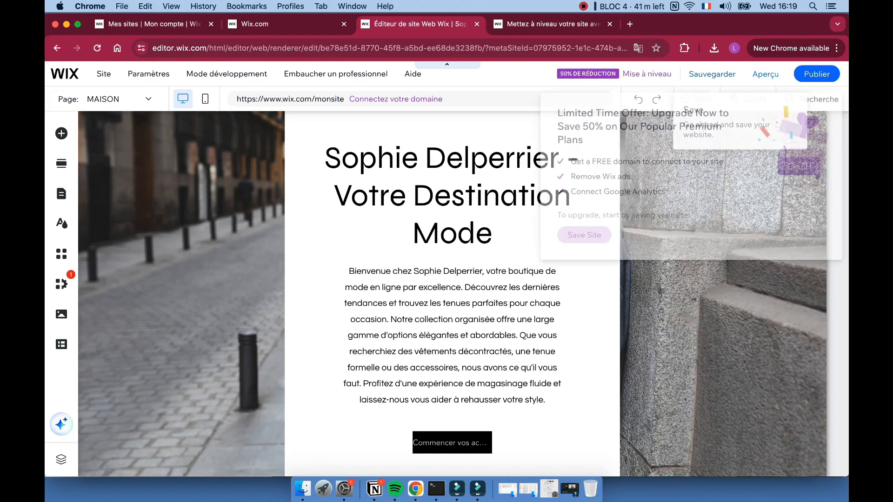
Open the store's product list from the "Ajoutez votre premier produit" setup task and look over the sample products
mouse_move(65, 73)
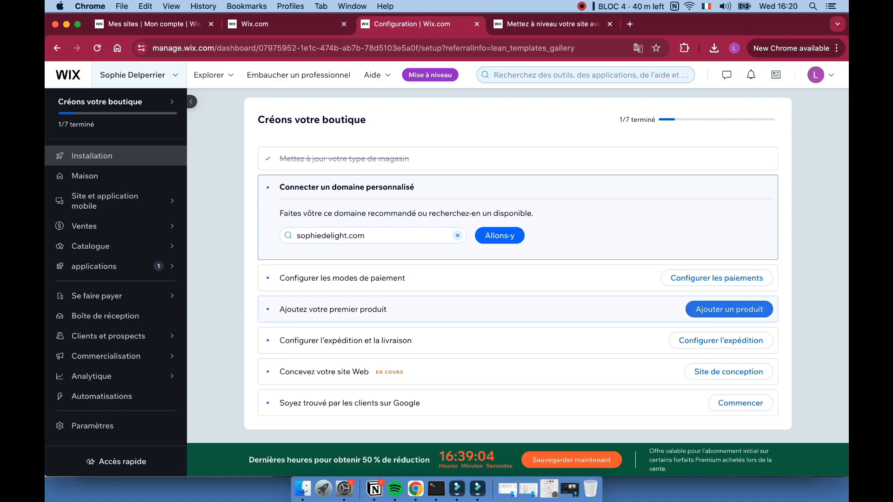
click(729, 310)
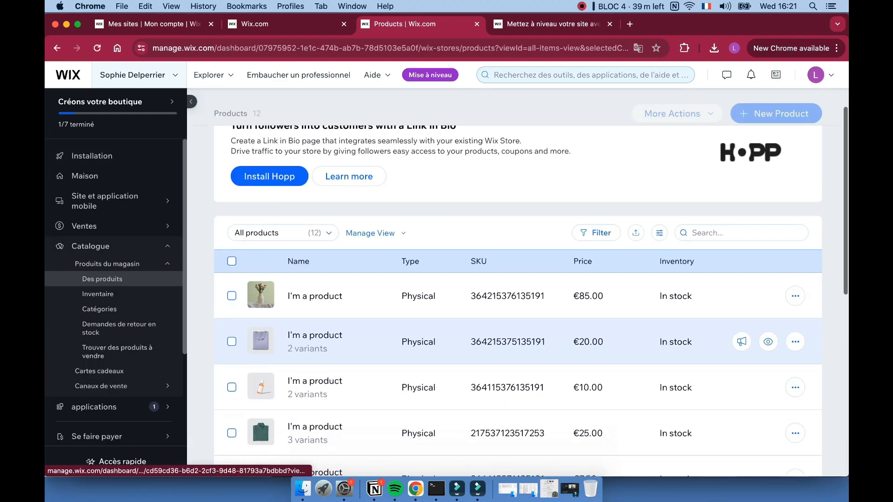
scroll(511, 279, down, 3)
scroll(512, 302, down, 5)
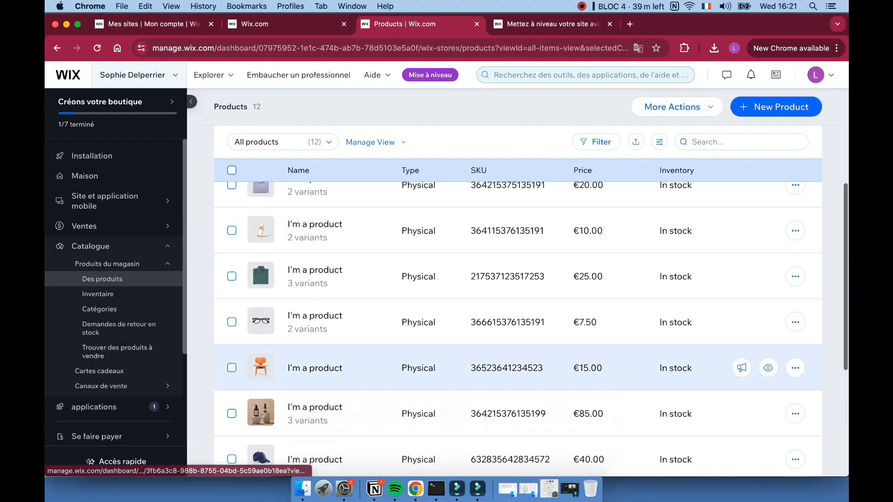
scroll(512, 377, up, 8)
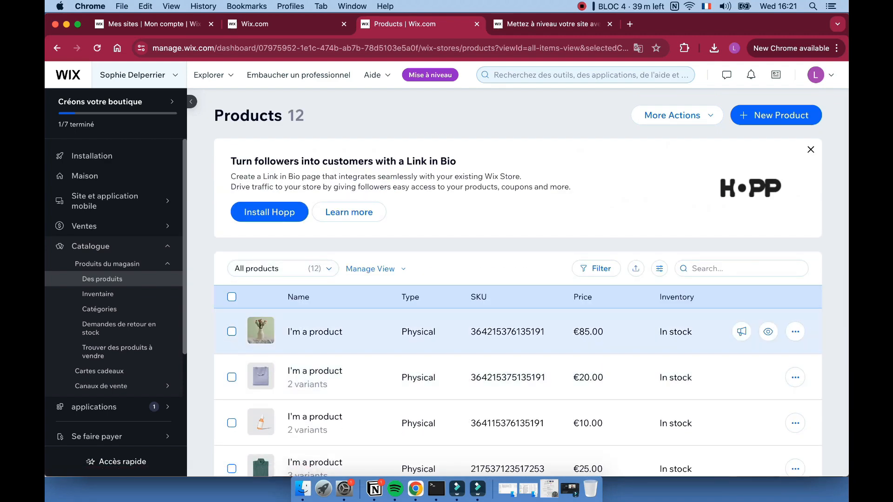
Delete the white T-shirt sample product at the end of the product list
scroll(744, 419, down, 5)
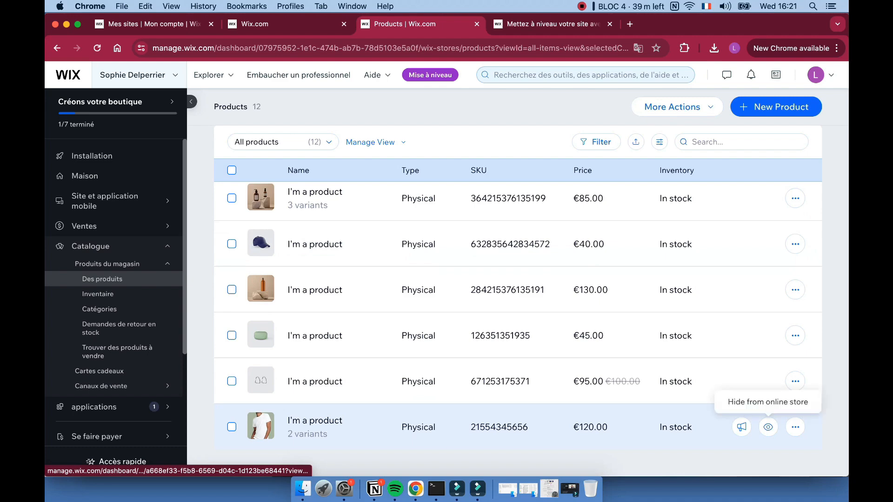
click(795, 427)
click(722, 446)
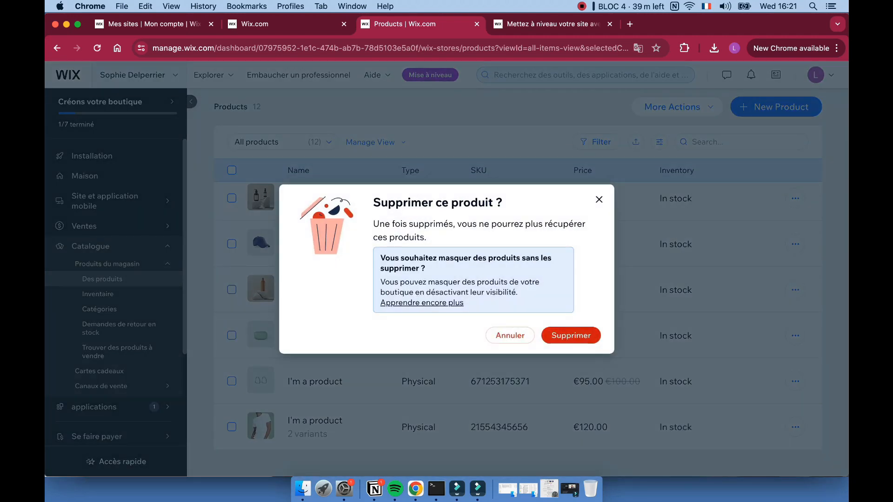
click(578, 329)
Delete the two sample products at the end of the product list, priced €95.00 and €45.00
click(795, 427)
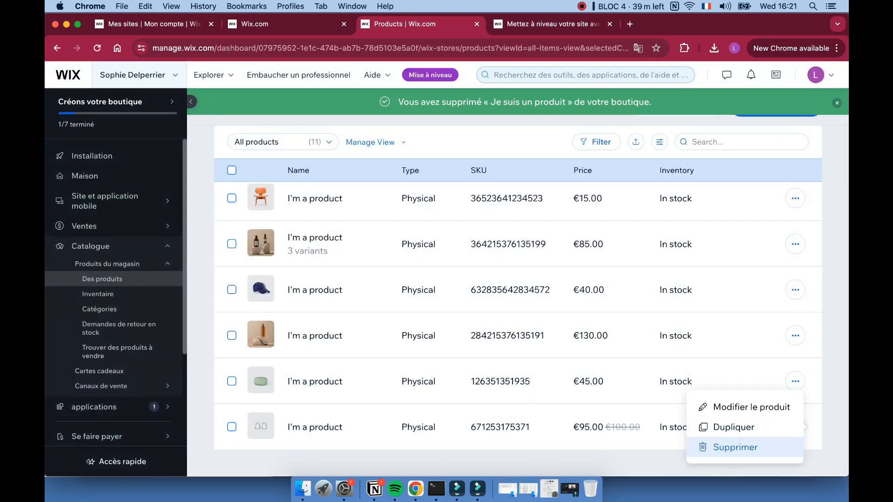
click(716, 447)
click(794, 426)
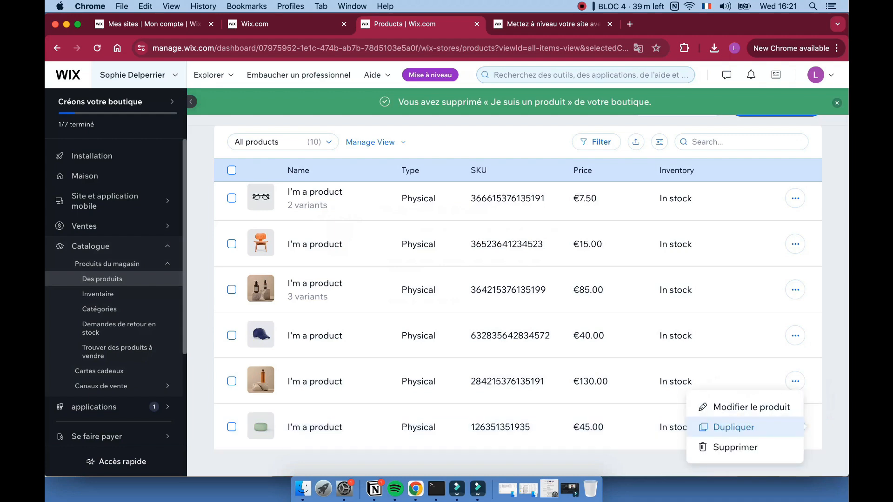
click(725, 446)
click(571, 335)
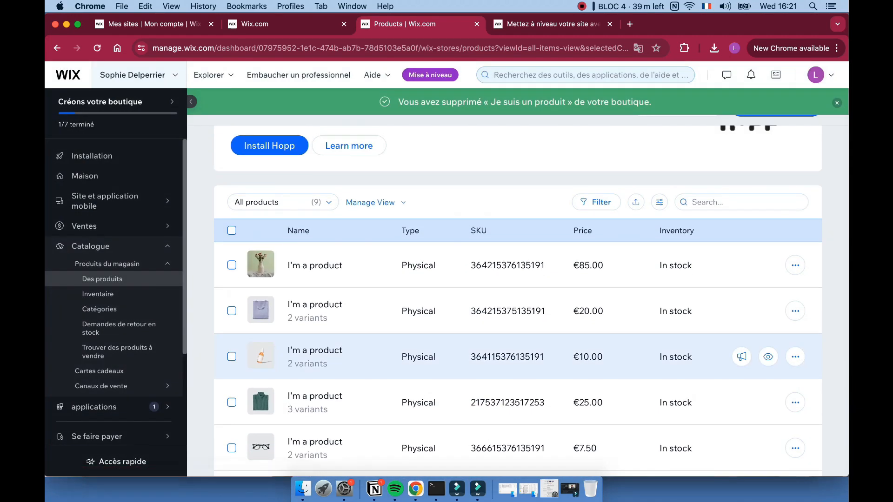
Open the flower vase sample product for editing and remove its main image
click(315, 266)
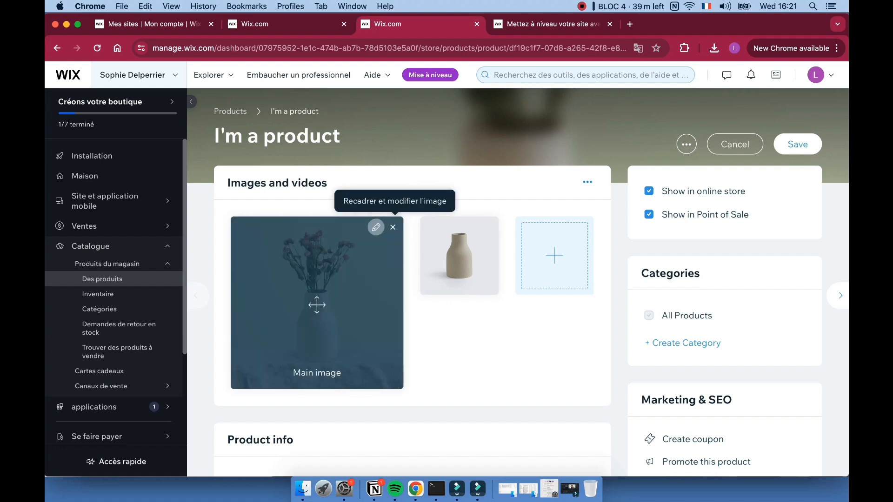
click(316, 302)
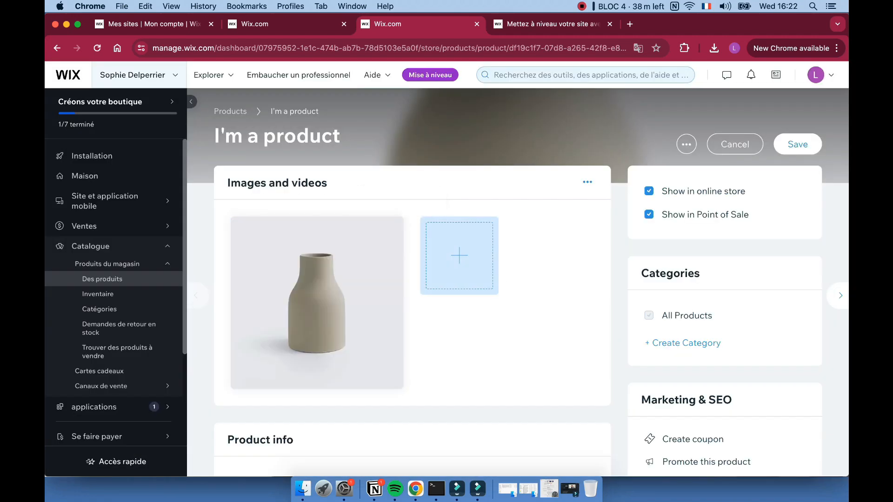
Look at the image chooser for adding product pictures and close it without choosing a file
click(459, 255)
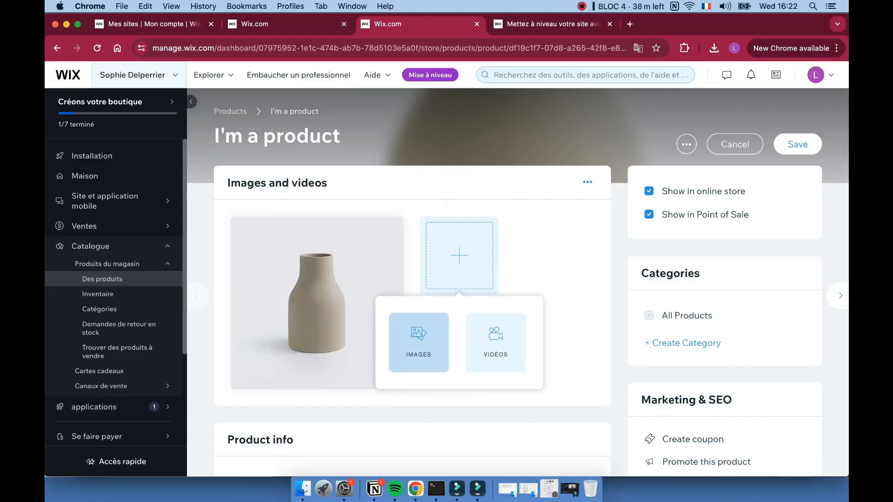
click(418, 342)
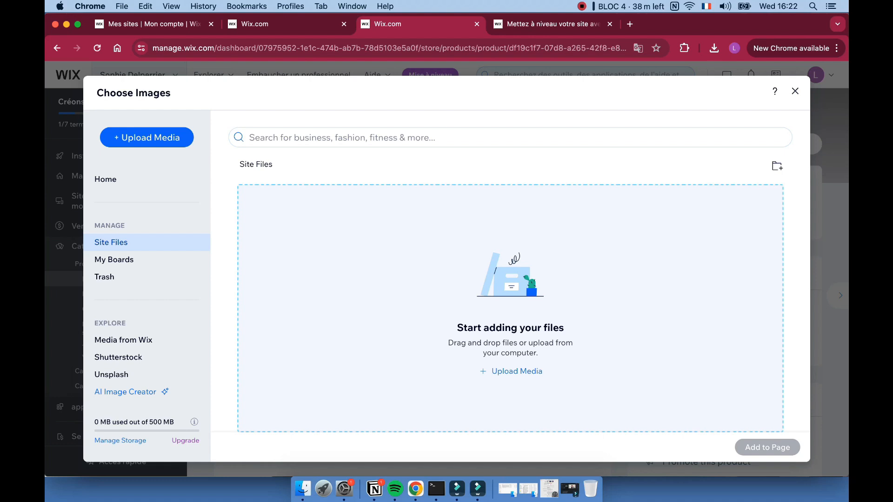
key(Escape)
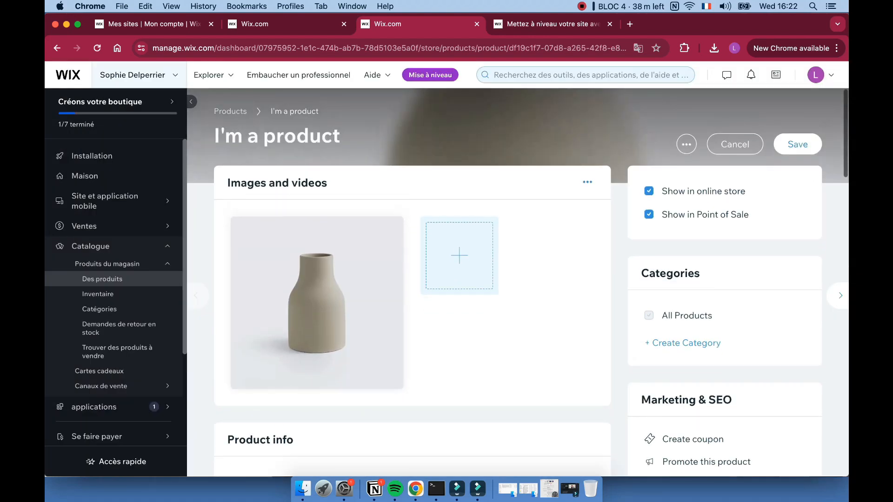
Rename the product as "sac en toile modèle camille"
click(275, 136)
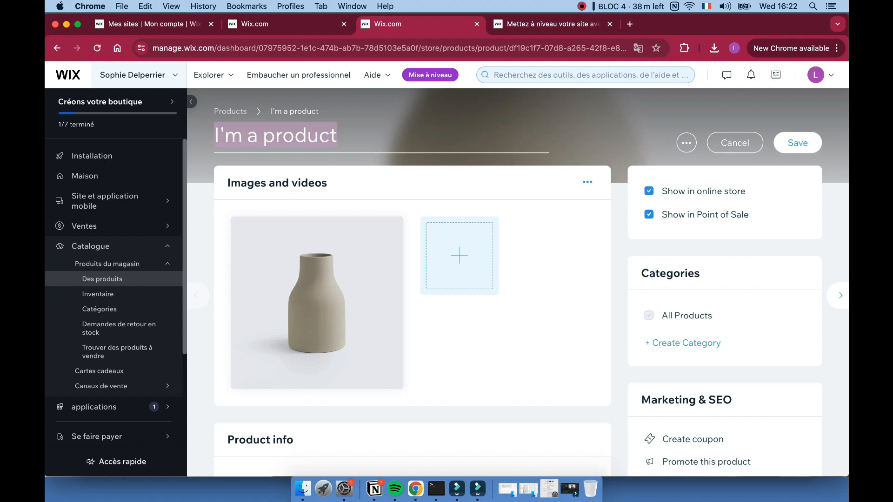
text(sac en toile)
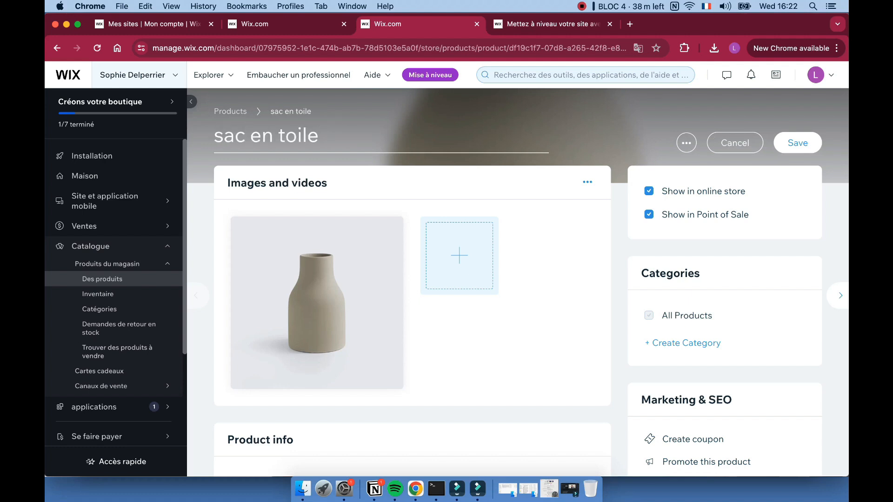
text( modèle camille)
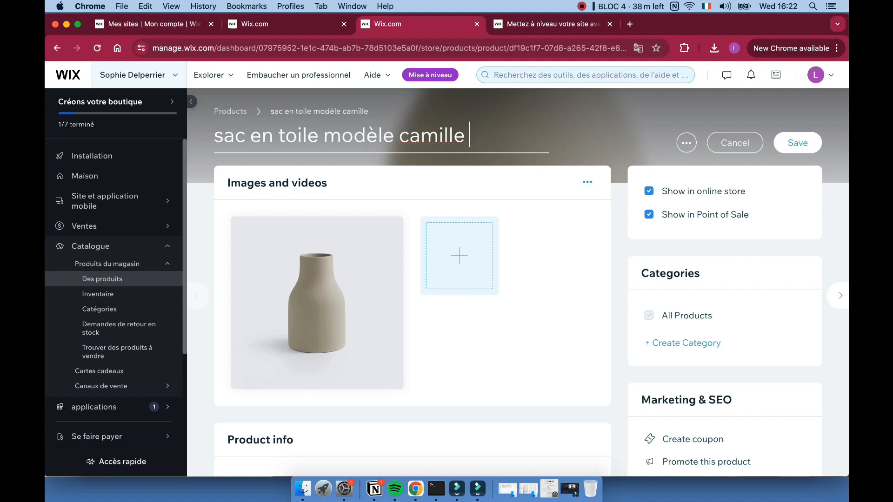
key(BackSpace)
Create the categories "sac", "ceinture" and "pull" for the product
scroll(516, 279, down, 1)
scroll(518, 283, down, 1)
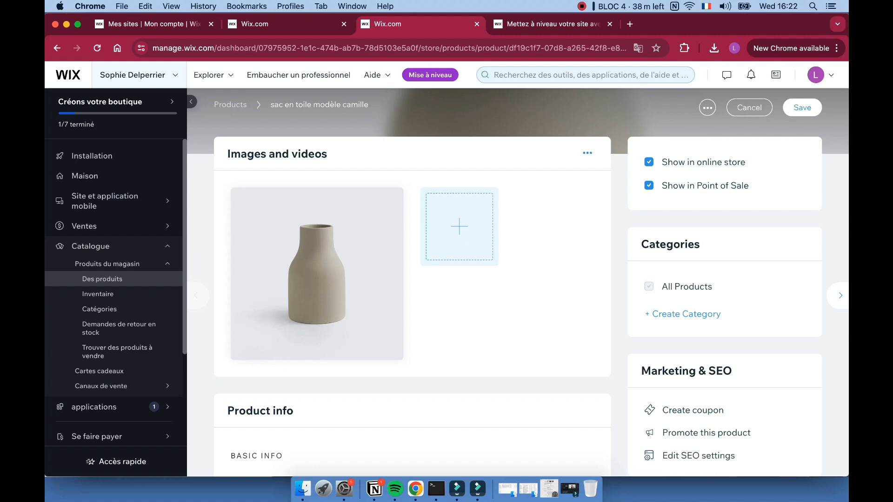
click(686, 314)
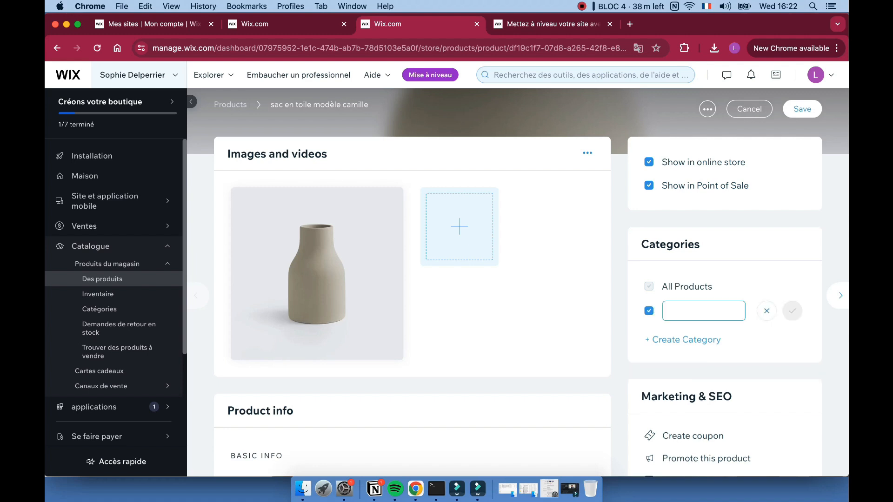
text(sac)
key(Return)
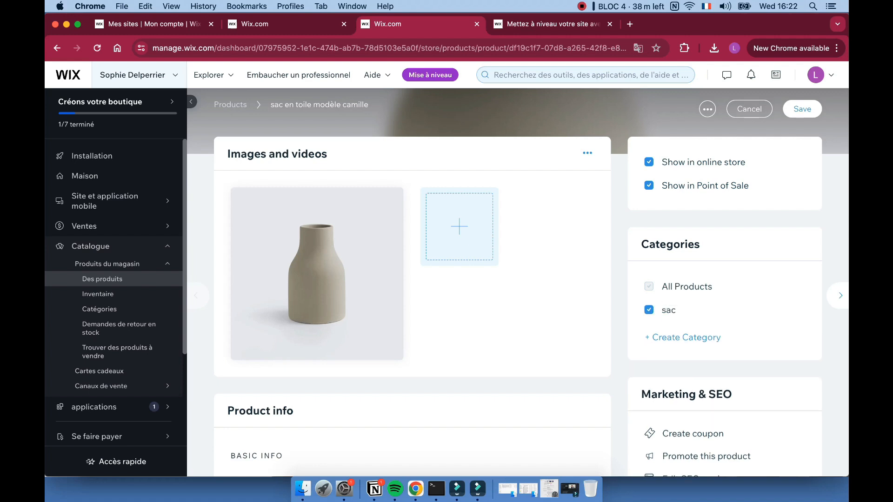
click(686, 337)
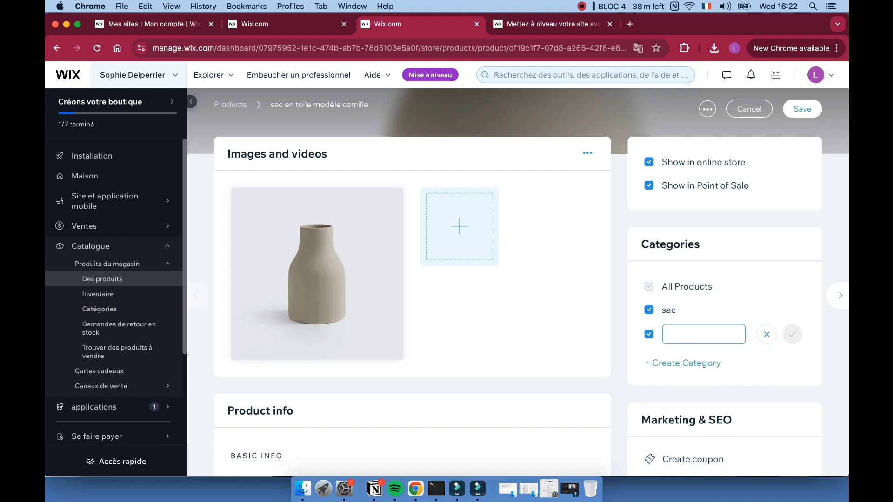
text(ceinture)
key(Return)
click(685, 361)
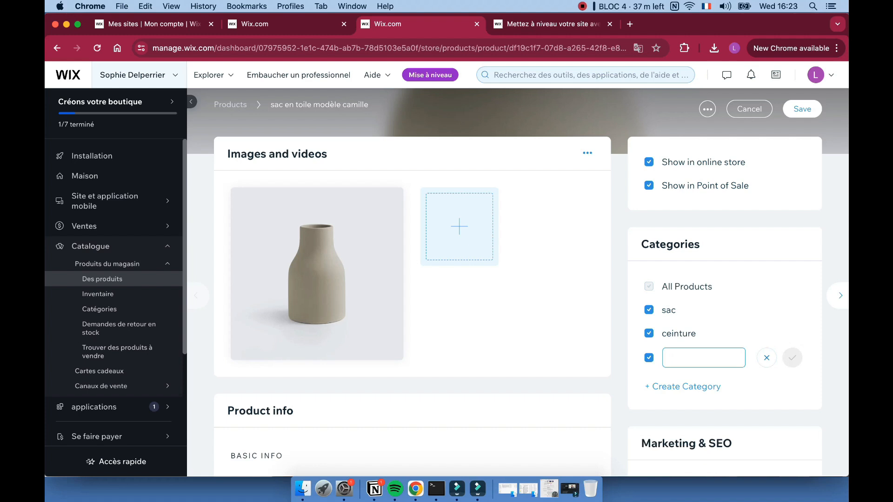
text(pull)
key(Return)
Look over the product's description and additional info sections, including the contents of the return and refund policy
scroll(349, 307, down, 5)
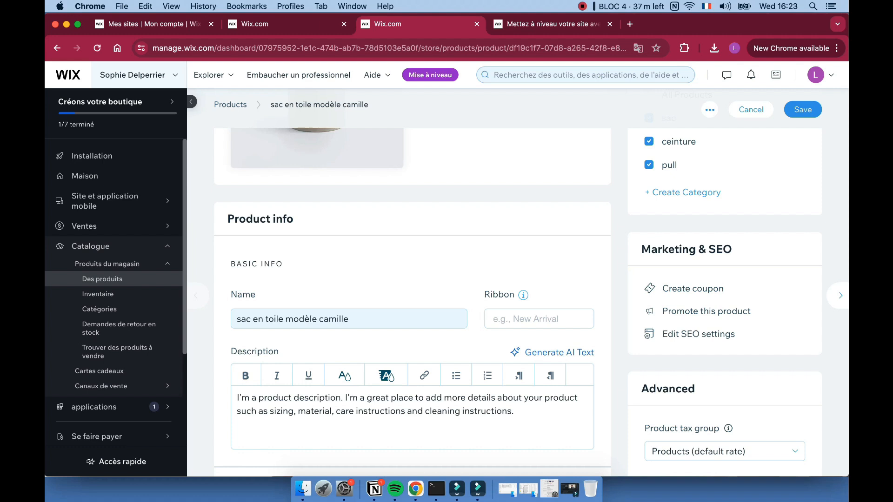
scroll(414, 303, down, 2)
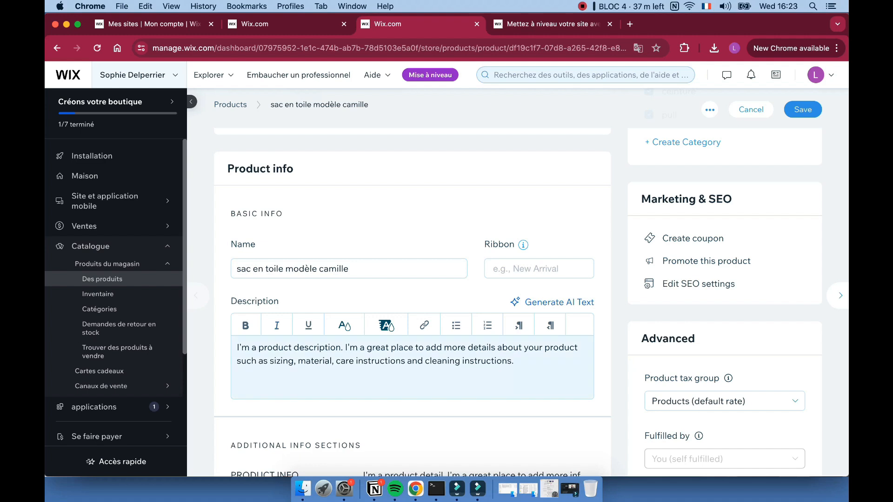
scroll(414, 302, up, 2)
scroll(414, 303, down, 3)
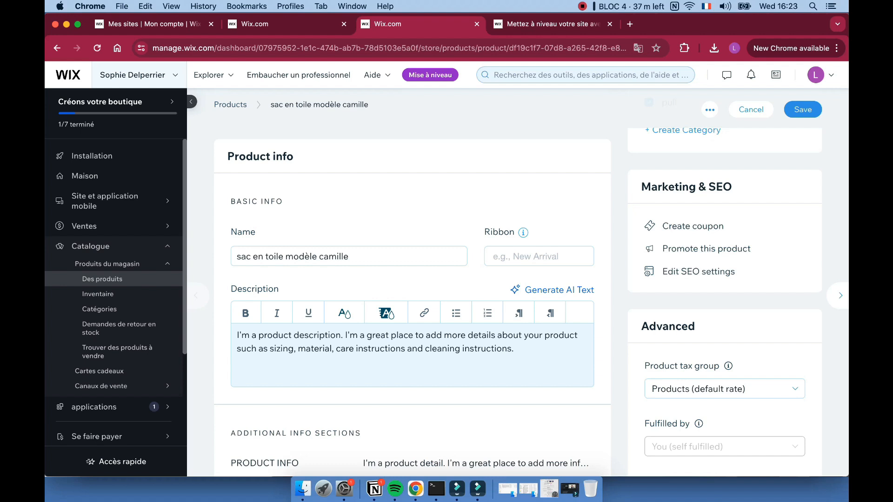
scroll(412, 352, down, 5)
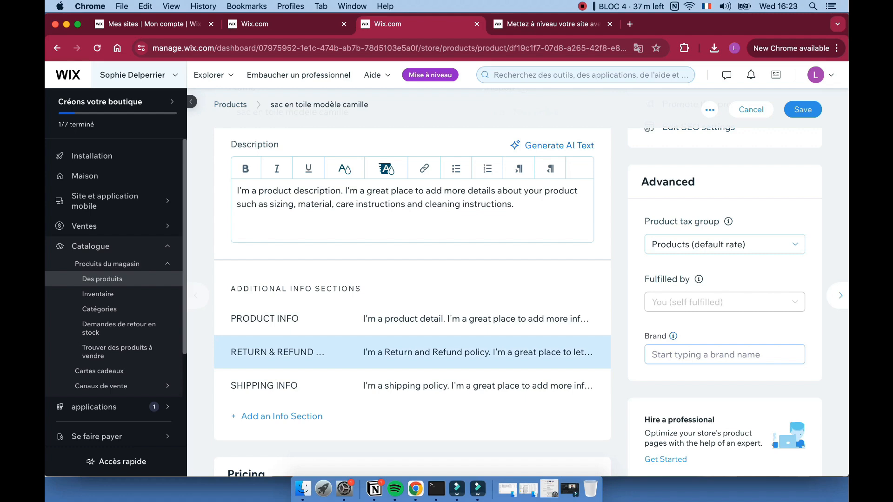
click(412, 352)
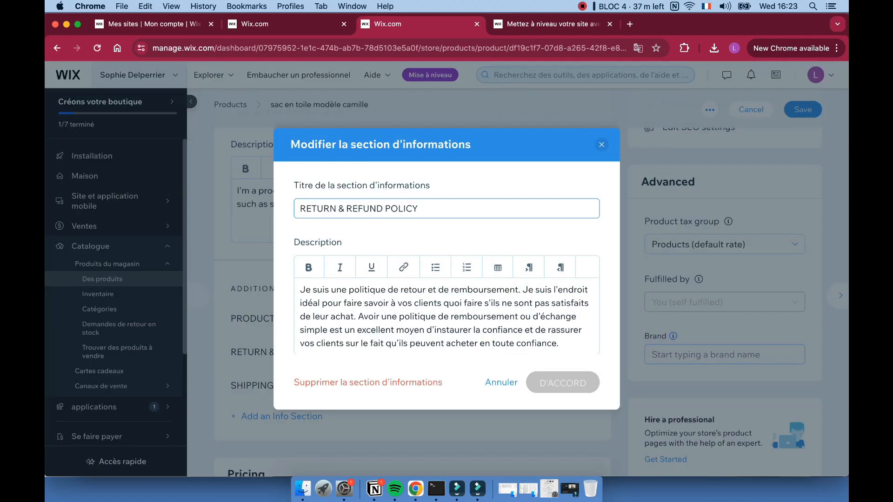
click(500, 382)
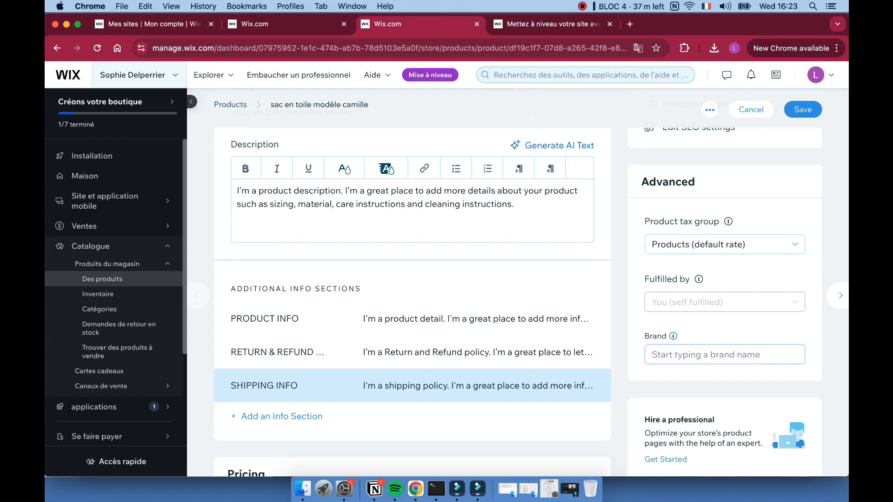
View the form for adding a new info section and close it without adding one
scroll(500, 386, down, 1)
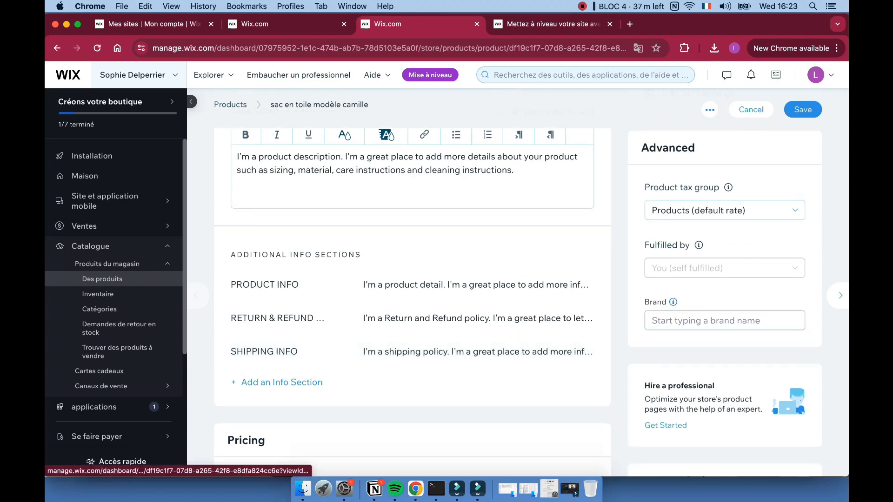
click(501, 386)
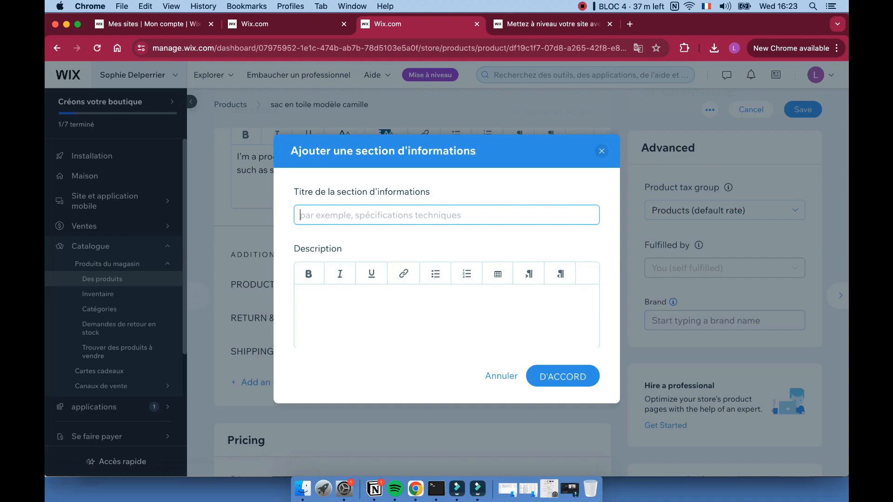
click(501, 376)
Set the product's cost of goods to 35 € in the pricing section
scroll(501, 376, down, 2)
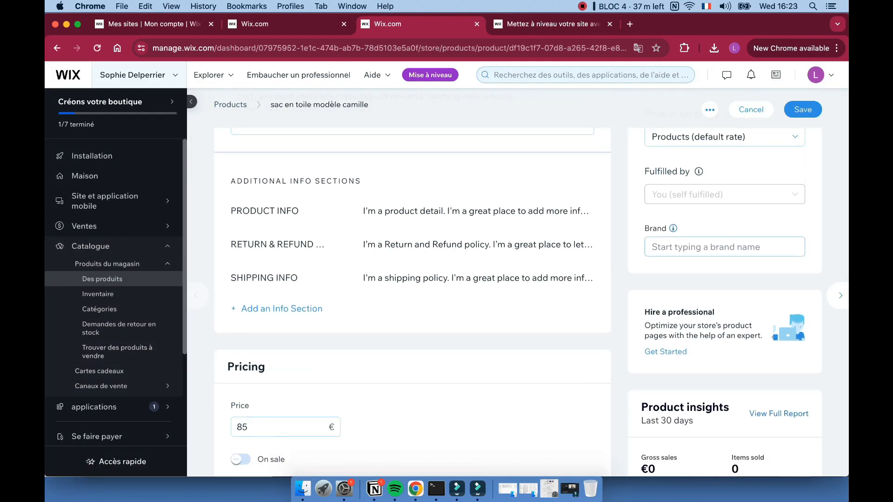
scroll(285, 298, down, 5)
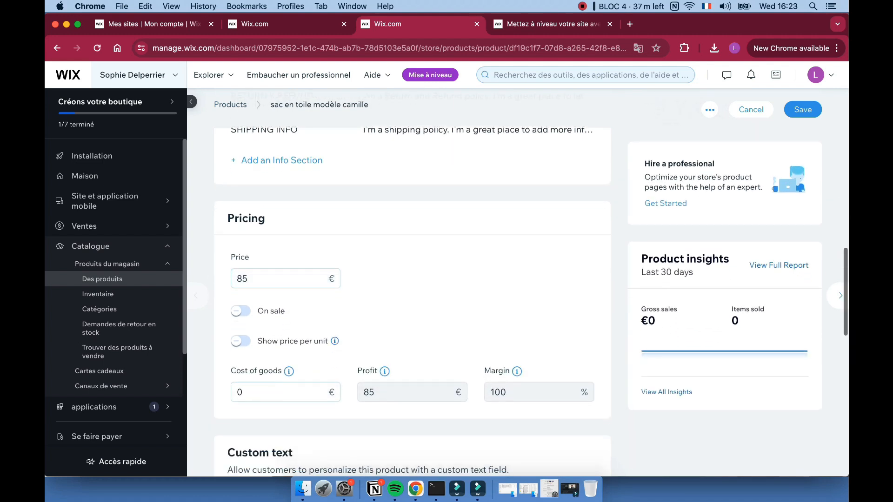
click(279, 392)
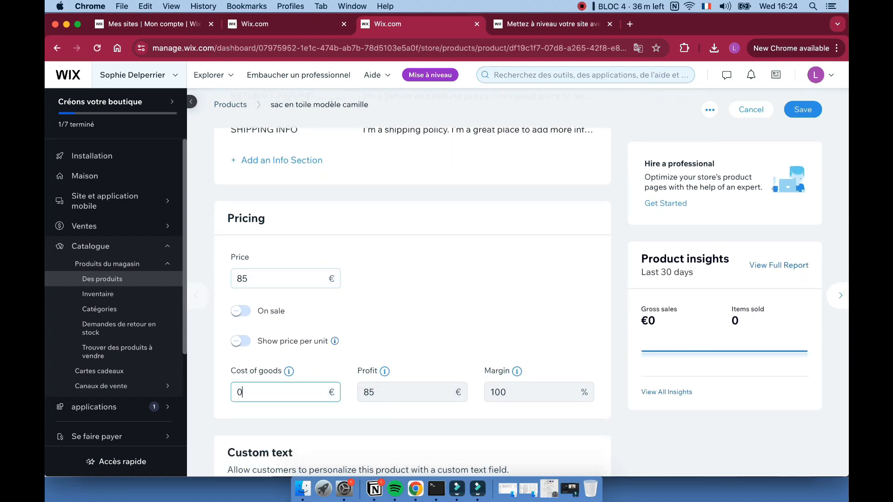
key(BackSpace)
text(35)
scroll(531, 301, down, 1)
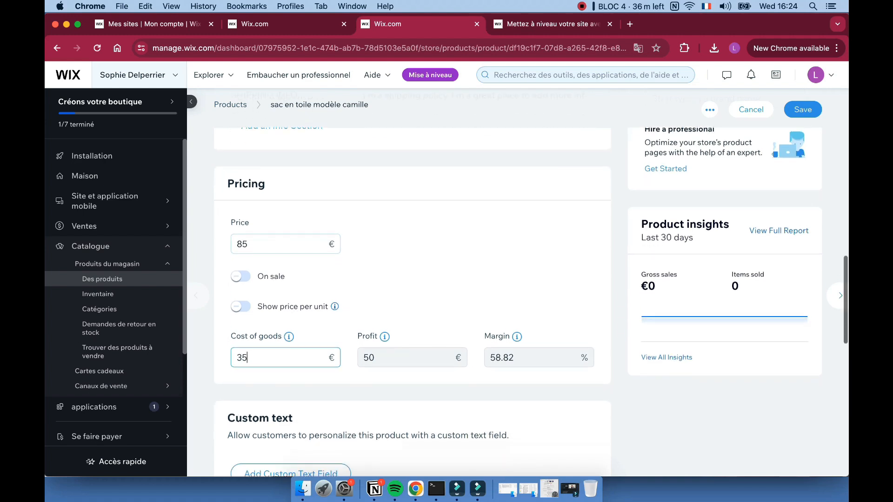
Add a custom text field to the product, leaving its title blank
scroll(530, 301, down, 2)
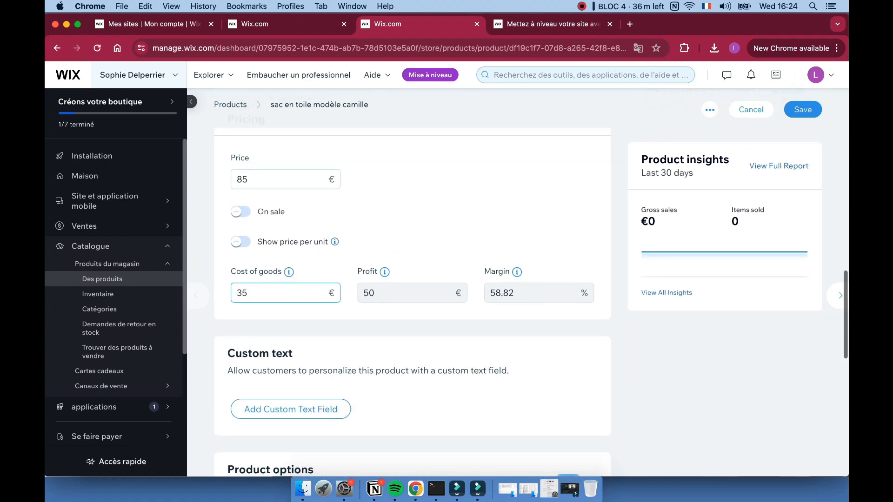
scroll(291, 377, down, 1)
click(290, 376)
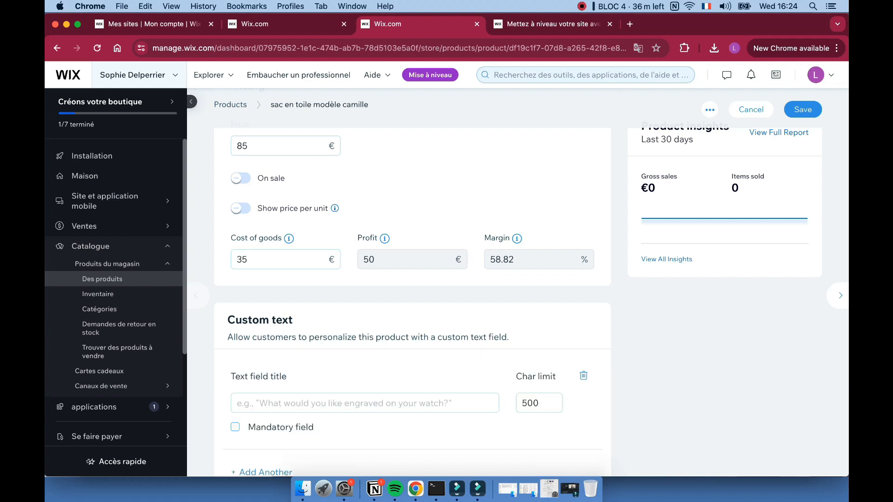
scroll(298, 400, down, 4)
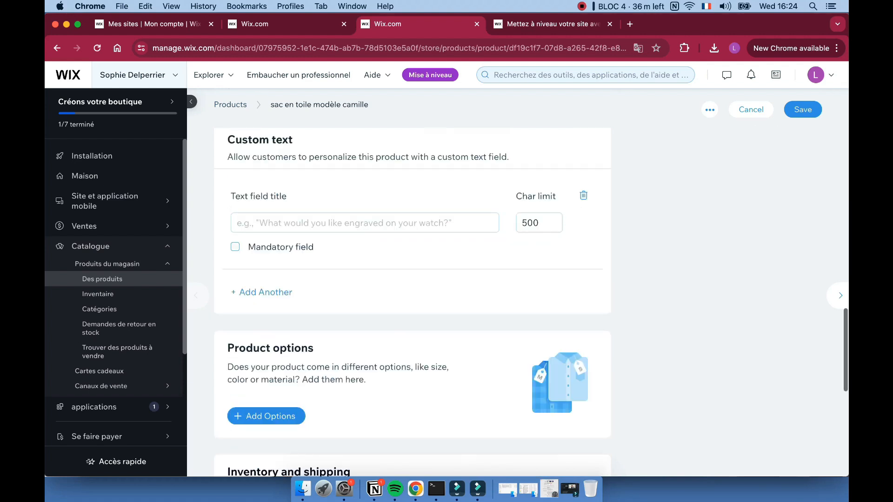
click(326, 222)
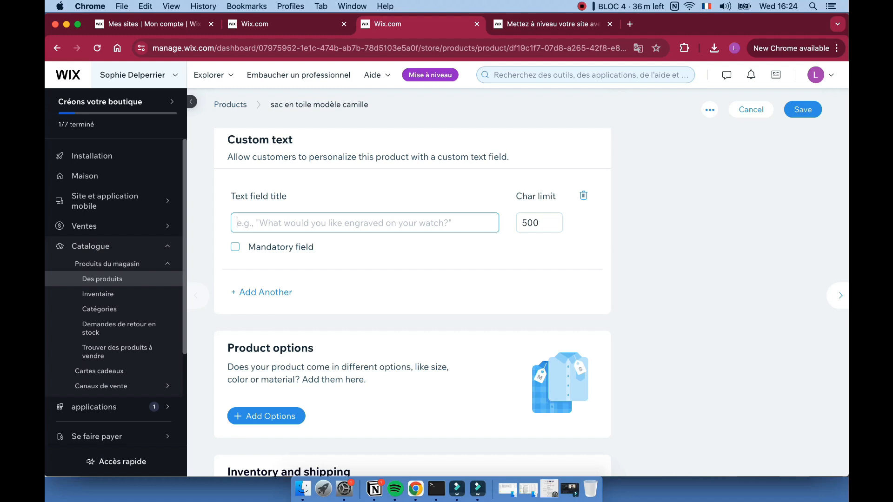
Start a product option displayed as colour and add the choice "bleue" with the blue #2D5FD4
scroll(266, 367, down, 1)
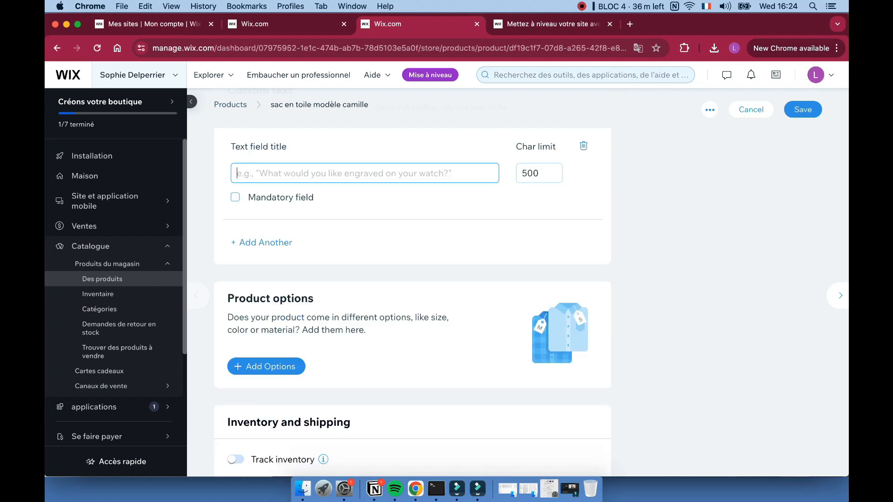
click(266, 366)
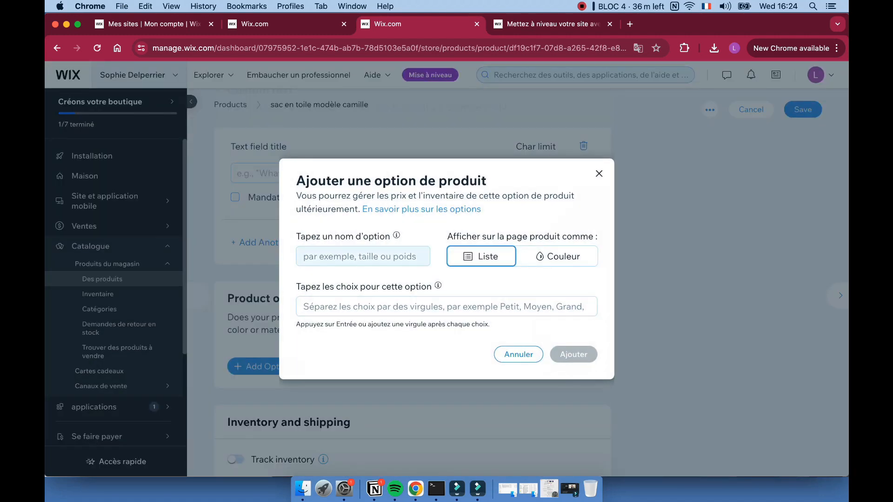
click(557, 256)
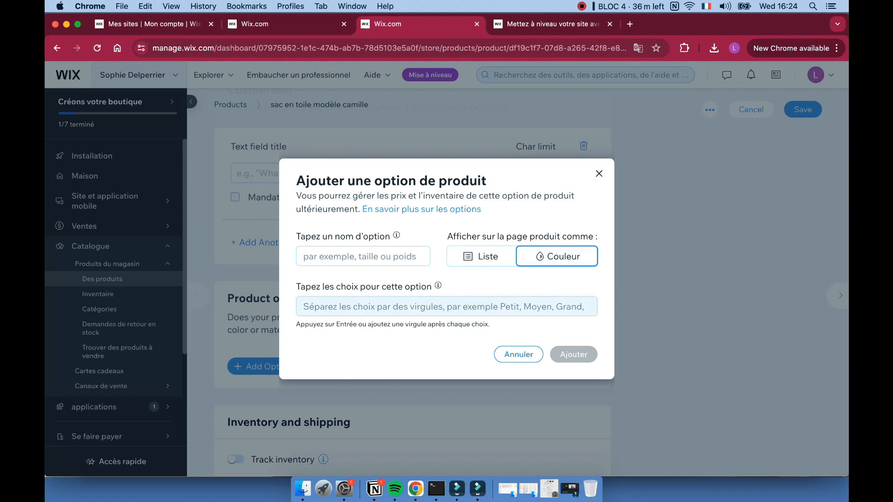
click(446, 306)
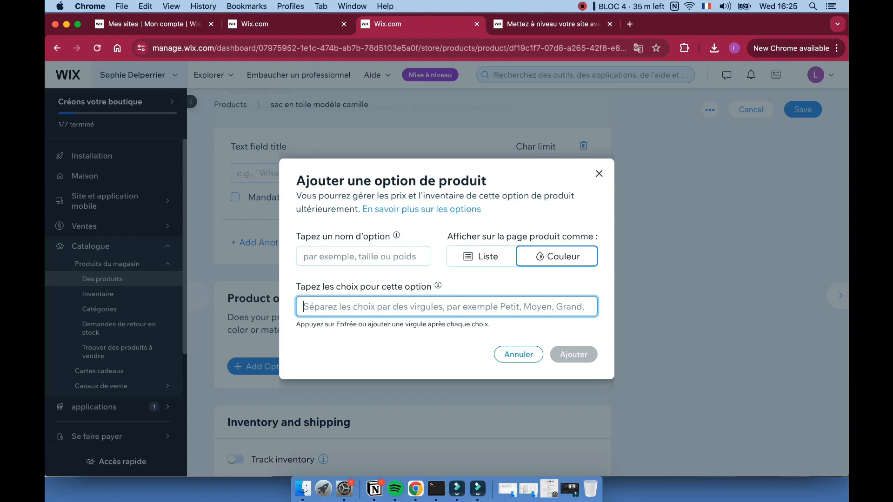
text(bleue)
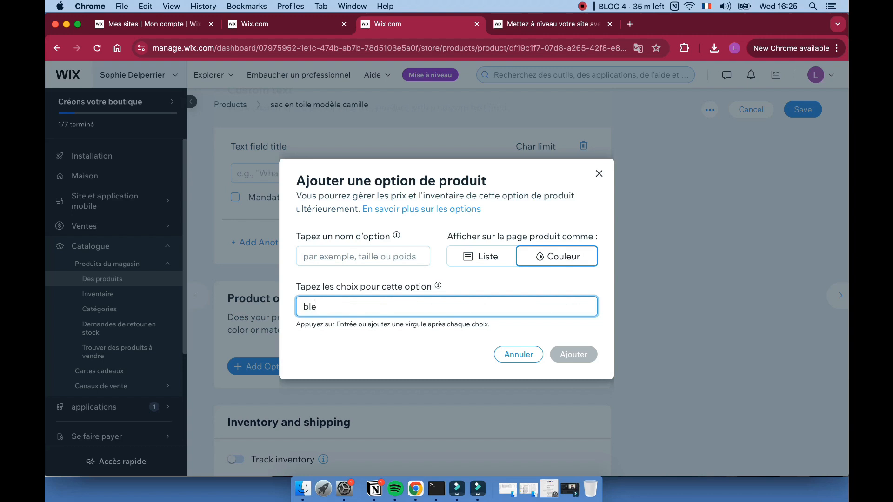
key(Return)
drag(438, 248, 447, 235)
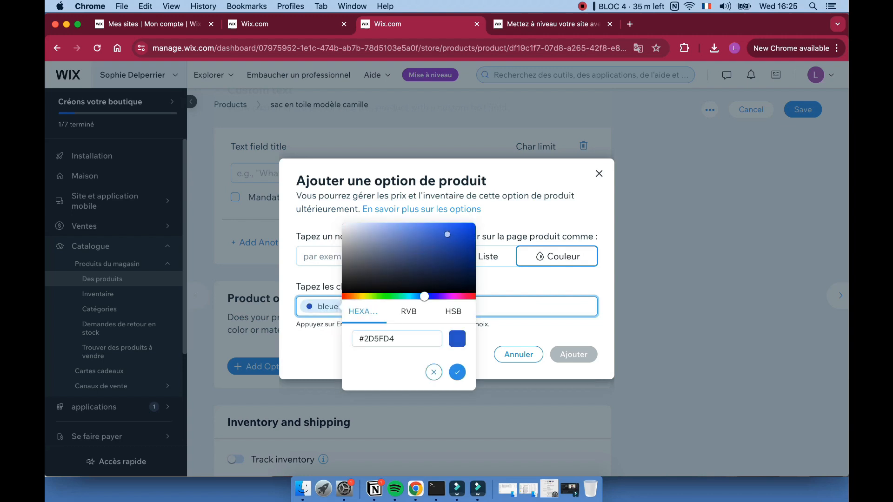
click(457, 372)
Add the colour choice "jaune" with a yellow swatch to the product option
text(jaune)
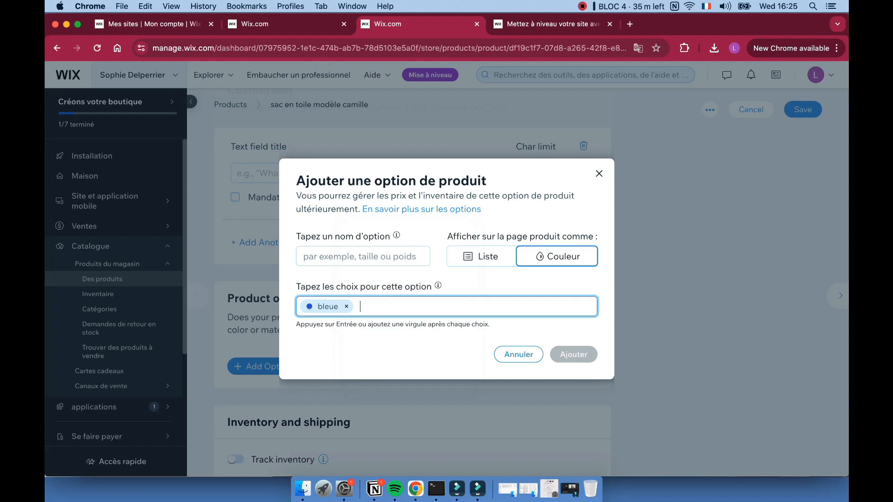
key(Return)
drag(397, 296, 418, 296)
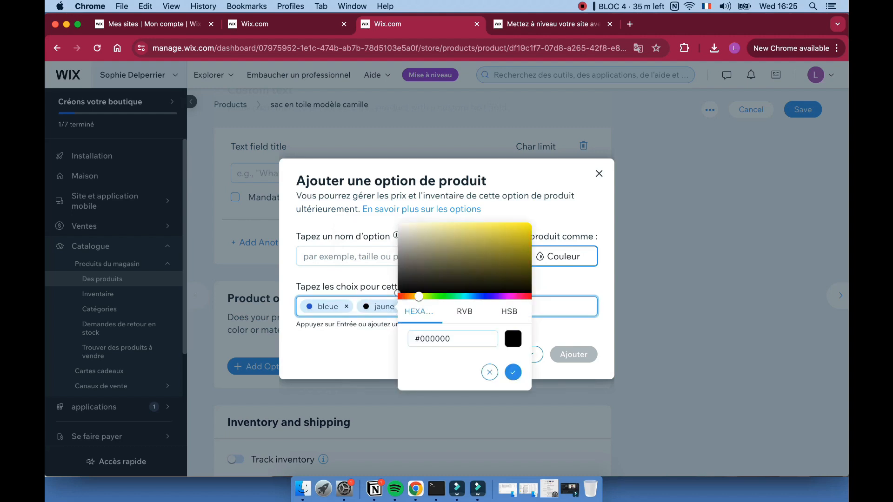
click(494, 234)
click(513, 372)
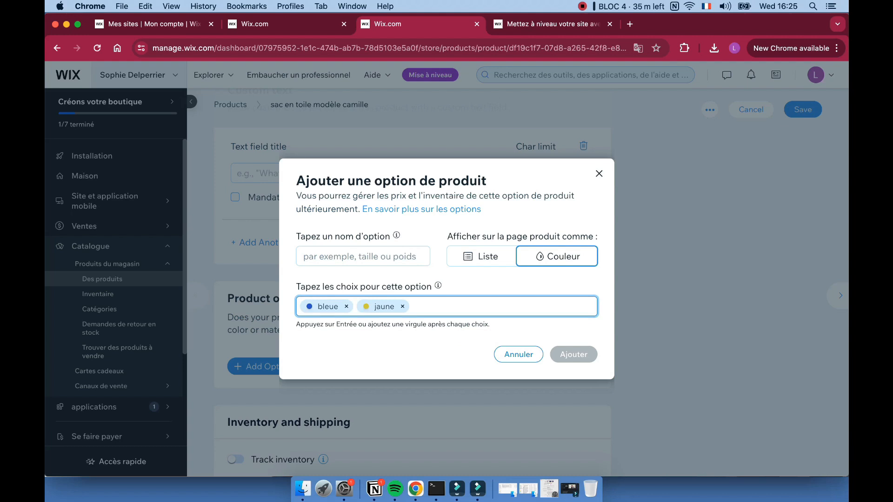
Add the choice "rouge" in red #E91616, and add the option to the product under the name Color
text(rouge)
key(Return)
click(578, 234)
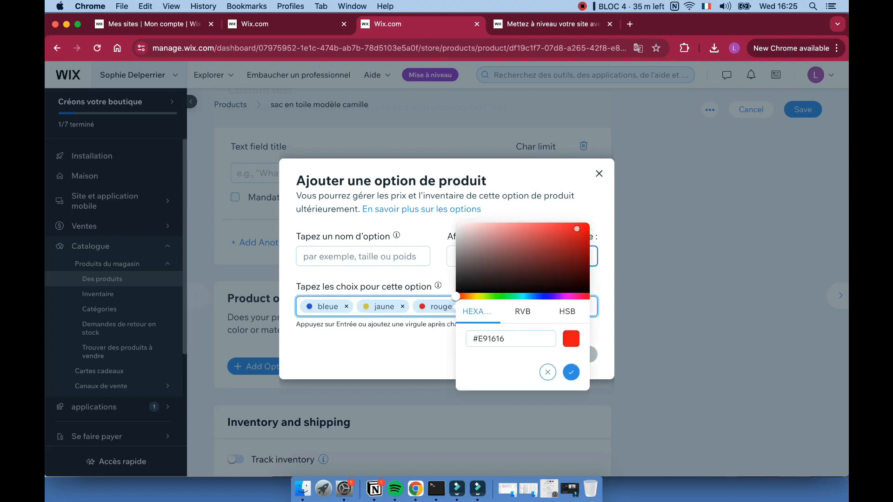
click(571, 372)
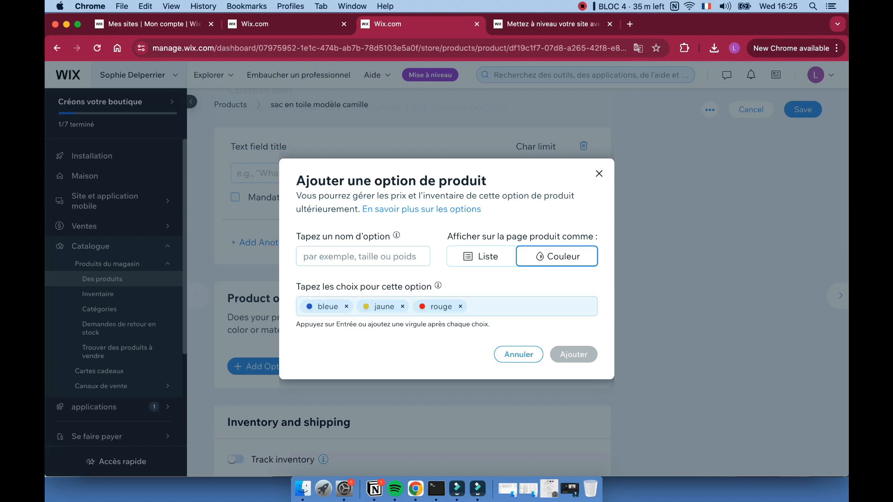
click(363, 256)
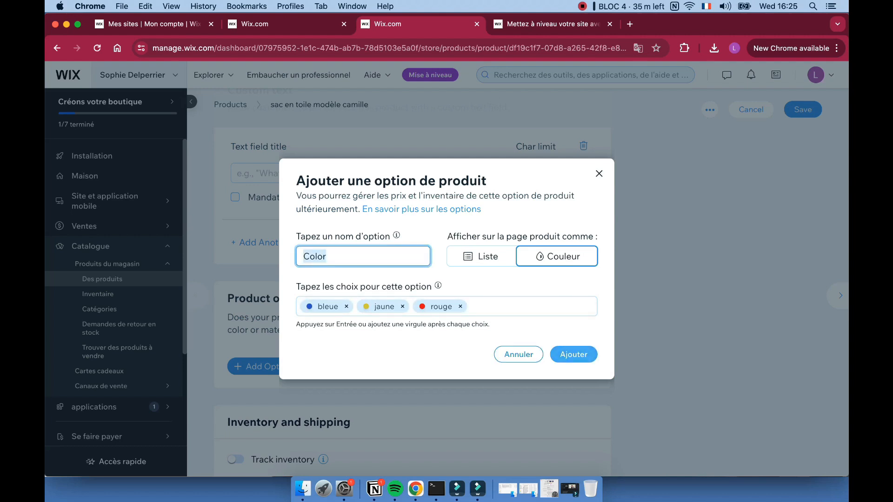
click(573, 354)
Set the product's shipping weight to 1 kg and save the product
scroll(573, 355, down, 2)
scroll(412, 248, down, 2)
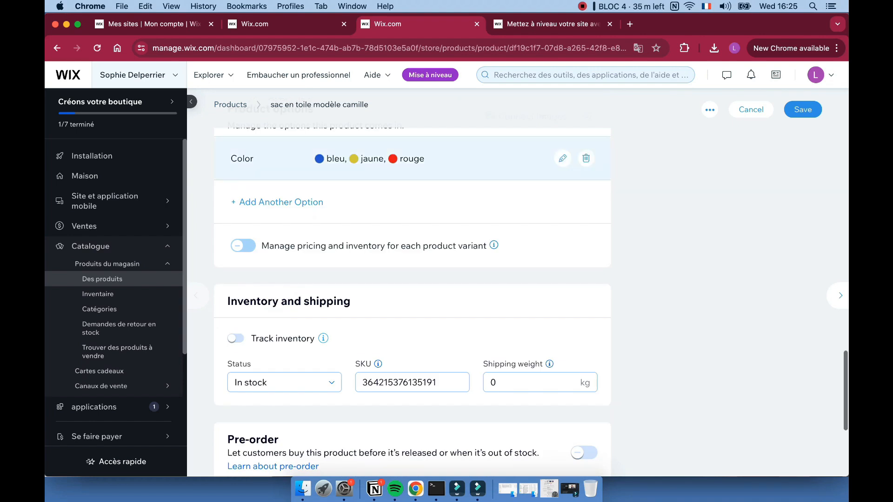
scroll(284, 317, down, 2)
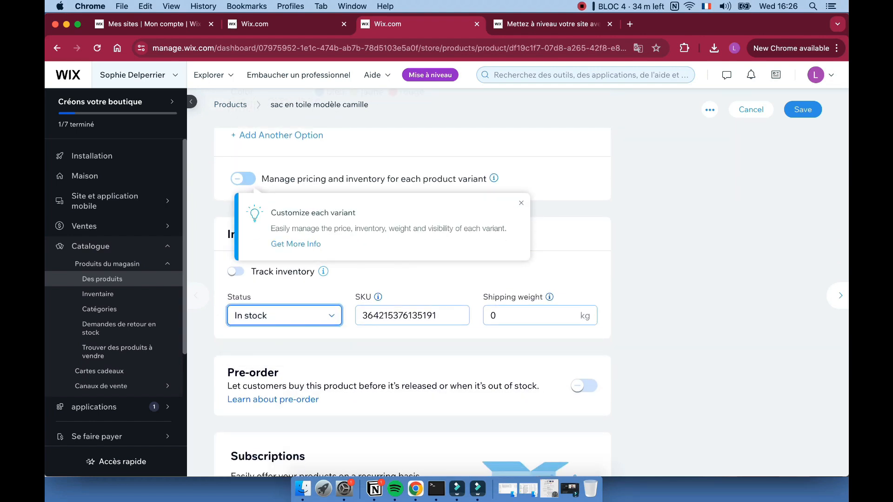
click(530, 315)
text(1)
scroll(530, 315, down, 2)
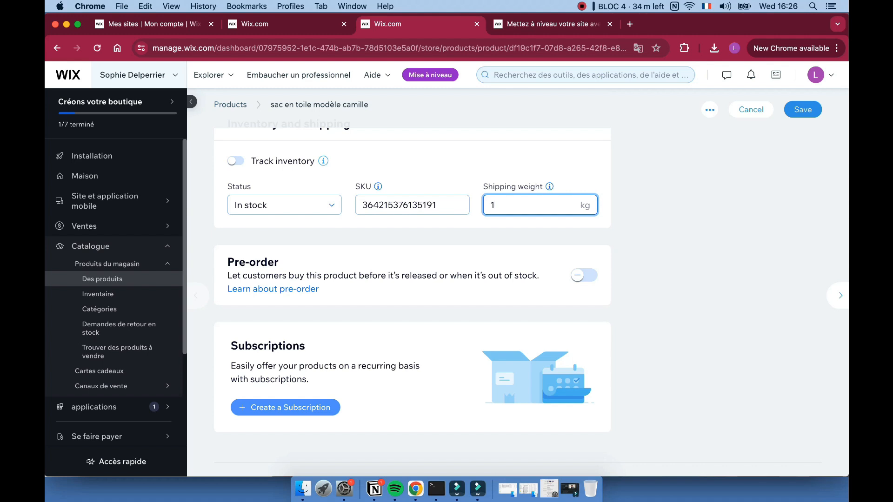
click(802, 110)
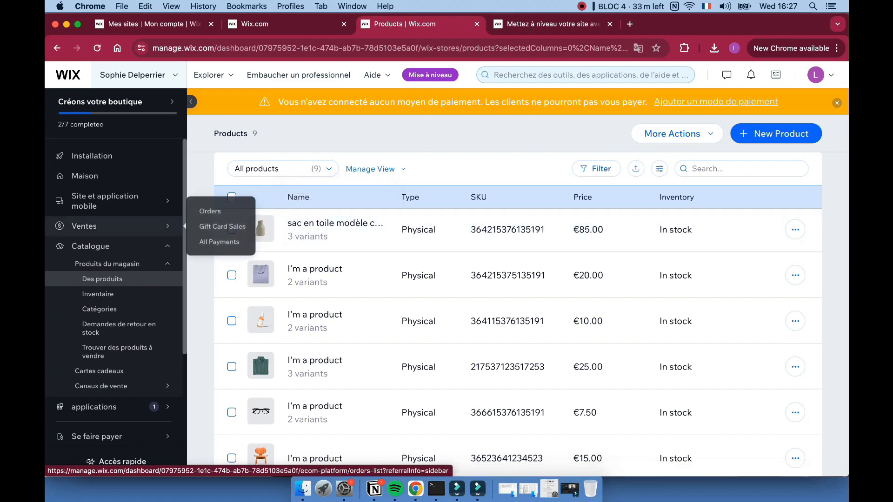
Go to the site's settings for accepting payments and confirm France as the business location
scroll(102, 354, down, 1)
click(99, 354)
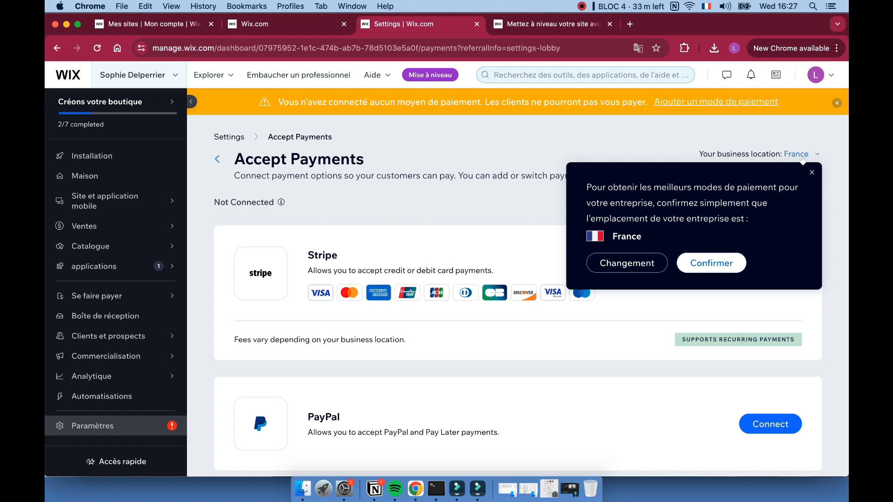
click(711, 263)
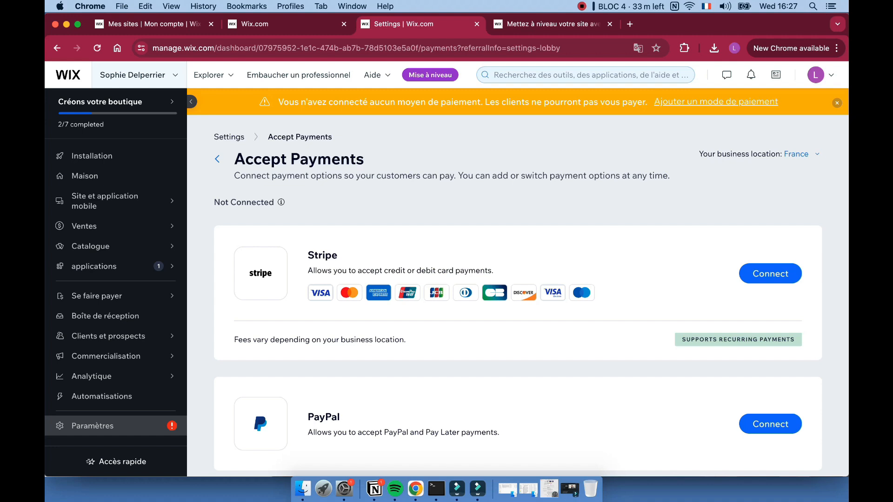
Look over the available payment providers and the PayPal connection instructions and form, and go back without connecting
scroll(518, 302, down, 5)
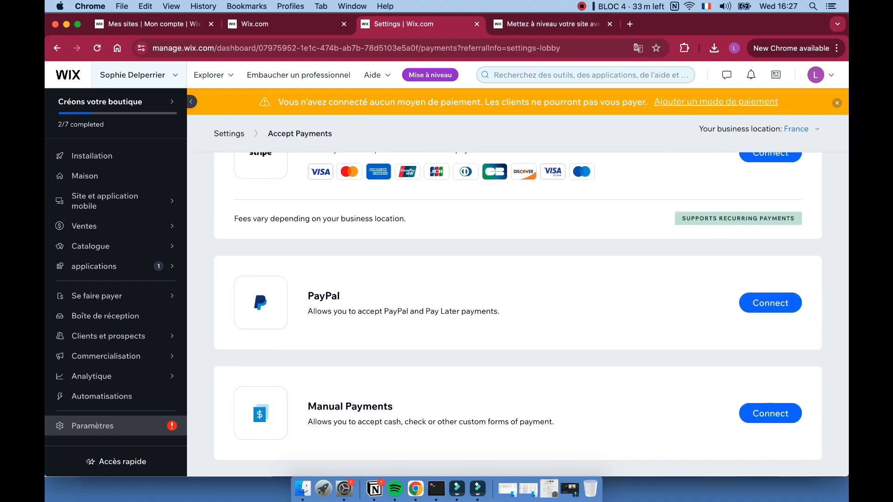
scroll(530, 313, down, 2)
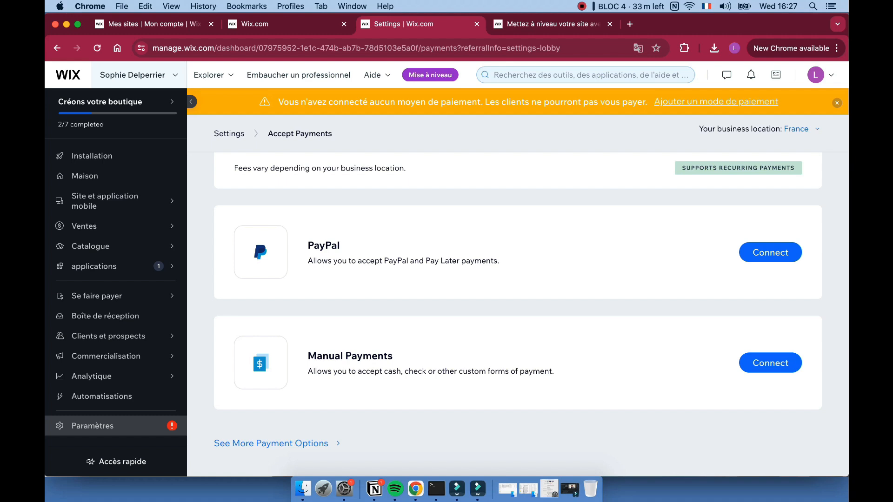
scroll(517, 302, up, 4)
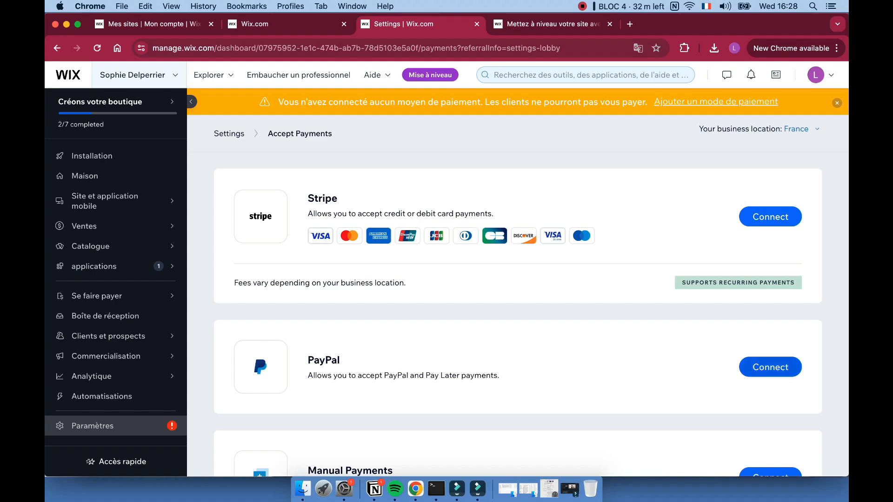
scroll(425, 302, down, 3)
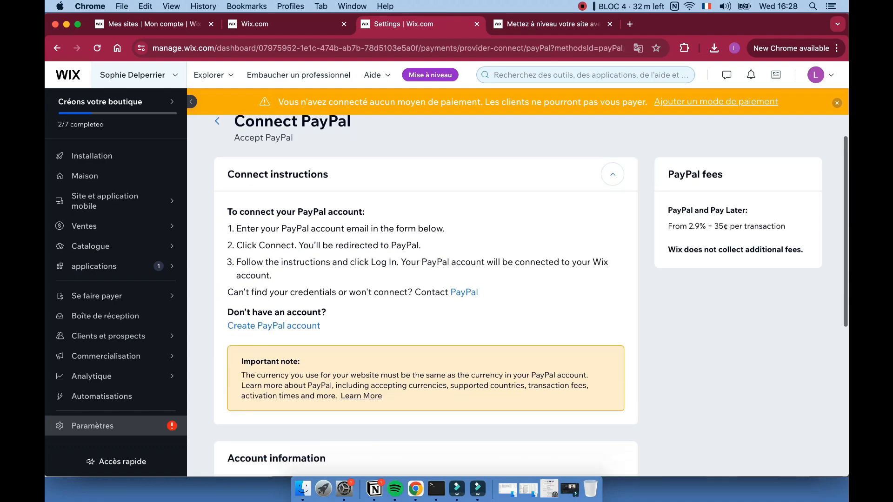
scroll(426, 302, down, 3)
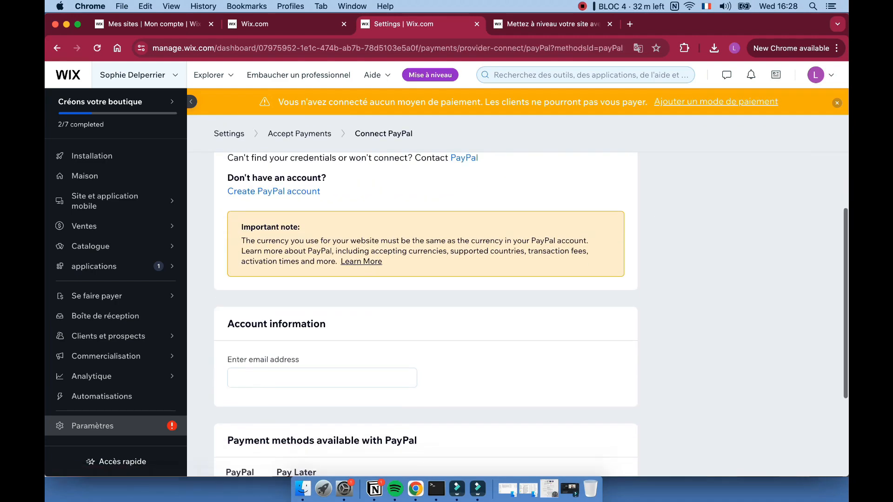
scroll(425, 302, down, 4)
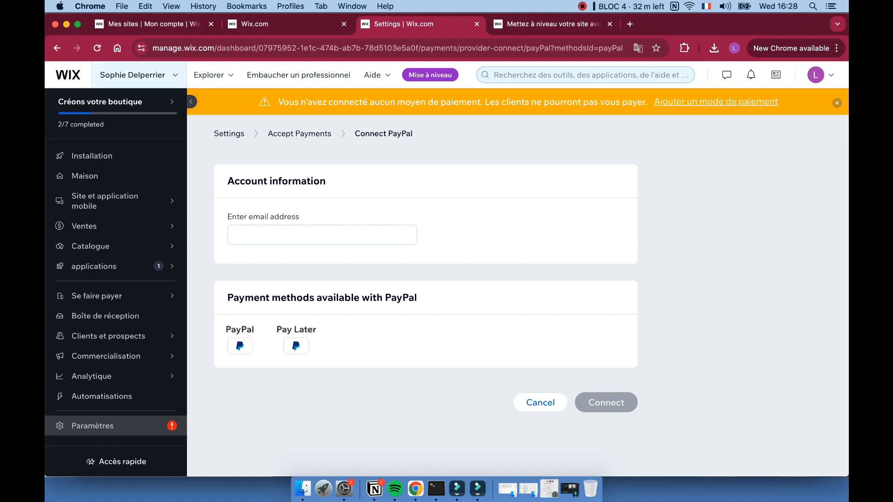
click(57, 48)
Read the Stripe connection instructions and accepted cards, and view the Stripe account connection page
scroll(461, 302, up, 2)
click(748, 219)
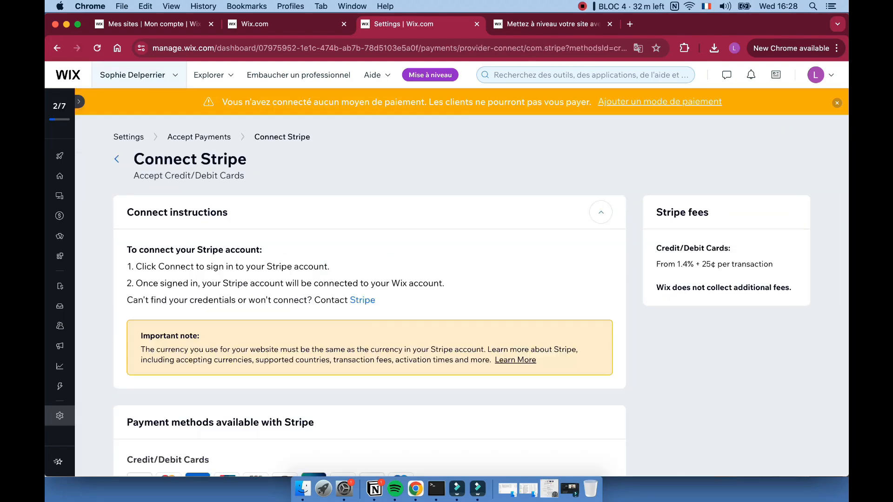
scroll(369, 302, down, 4)
scroll(369, 302, up, 2)
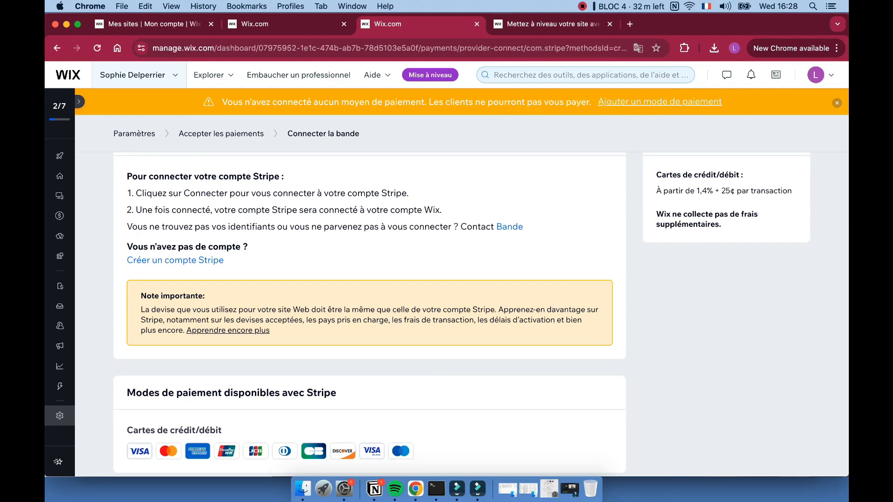
scroll(370, 302, down, 3)
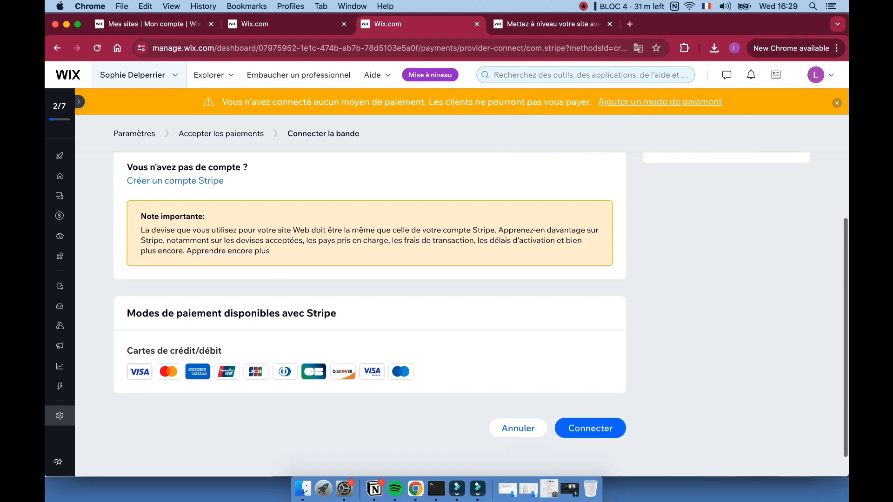
click(590, 427)
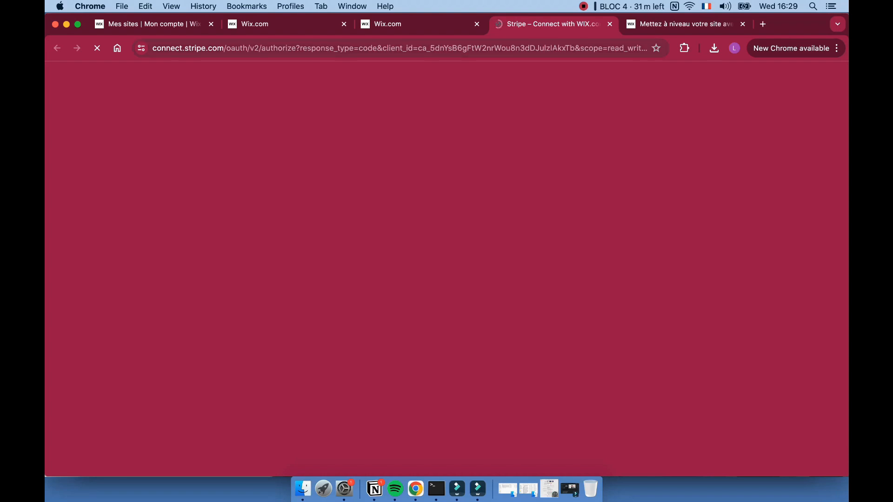
scroll(480, 303, up, 1)
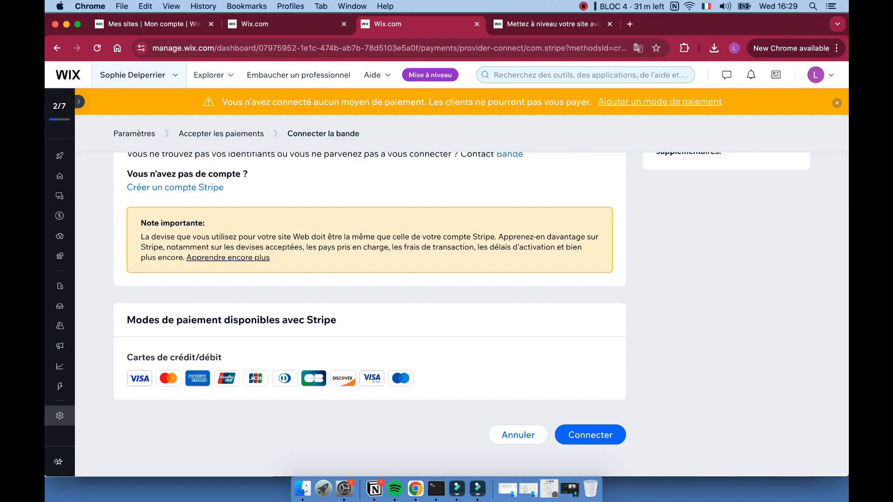
scroll(462, 298, down, 2)
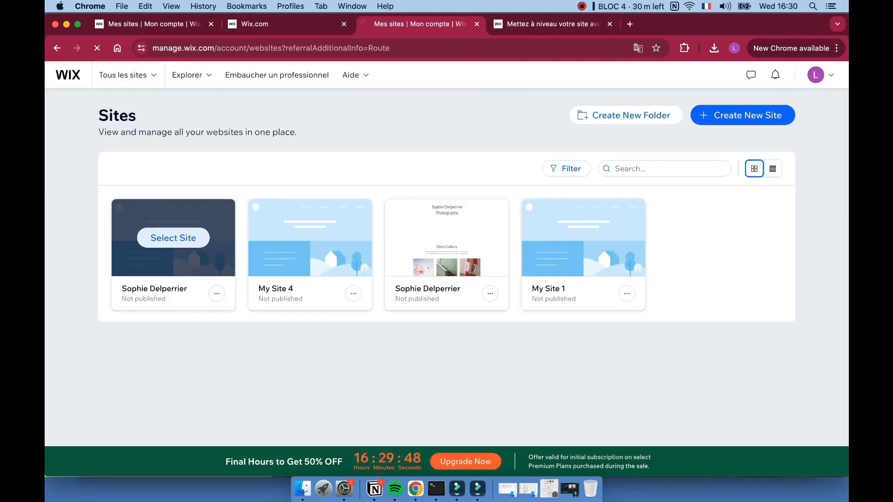
Open the first site in the site list and look over its store setup checklist and dashboard home
click(172, 237)
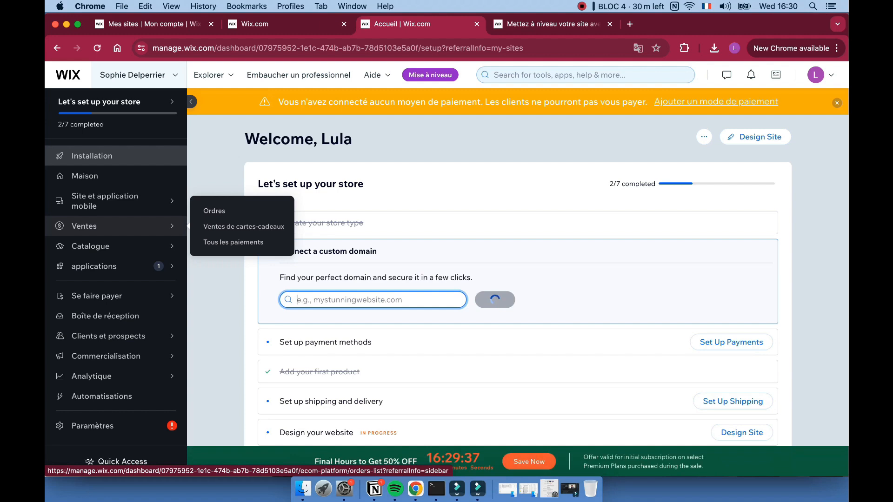
scroll(517, 279, down, 2)
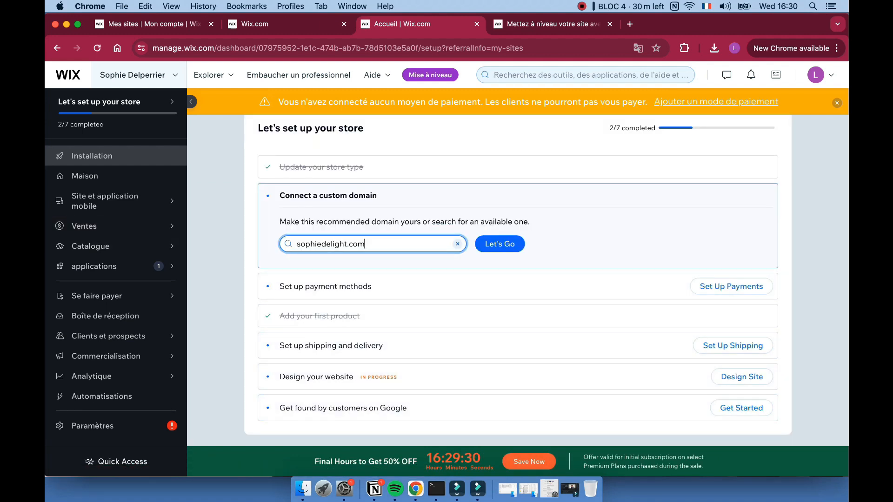
scroll(365, 244, down, 1)
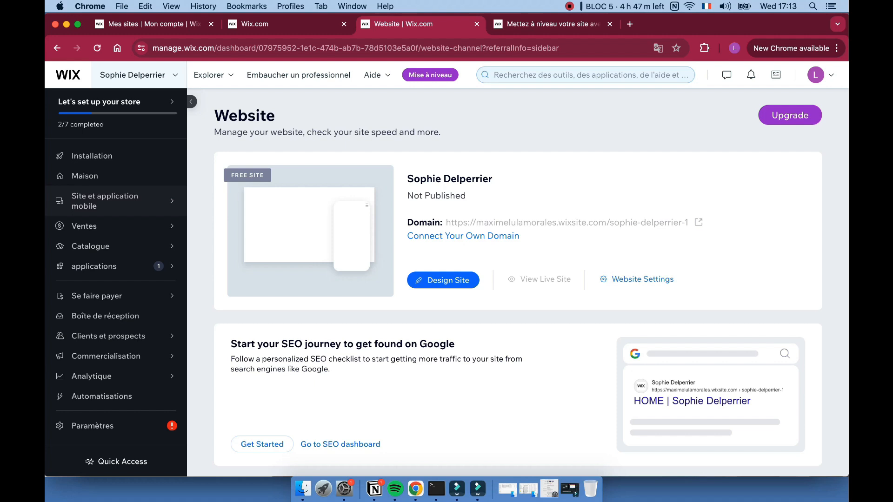
click(85, 176)
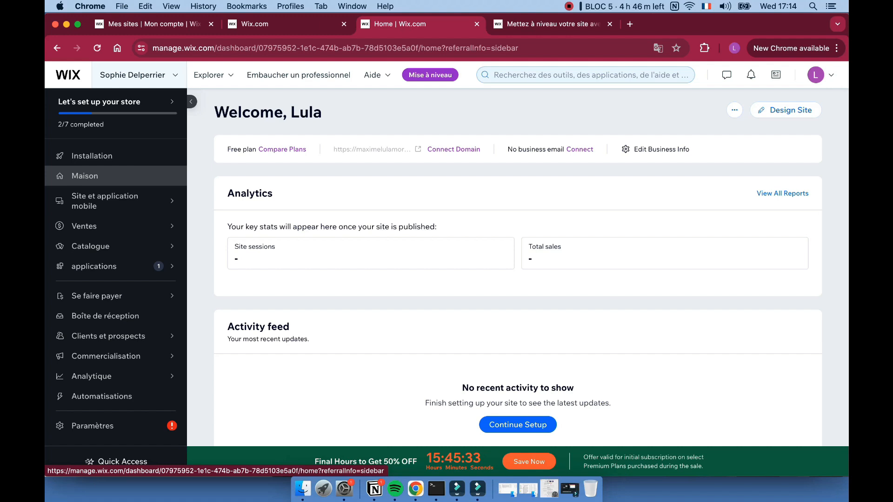
click(117, 101)
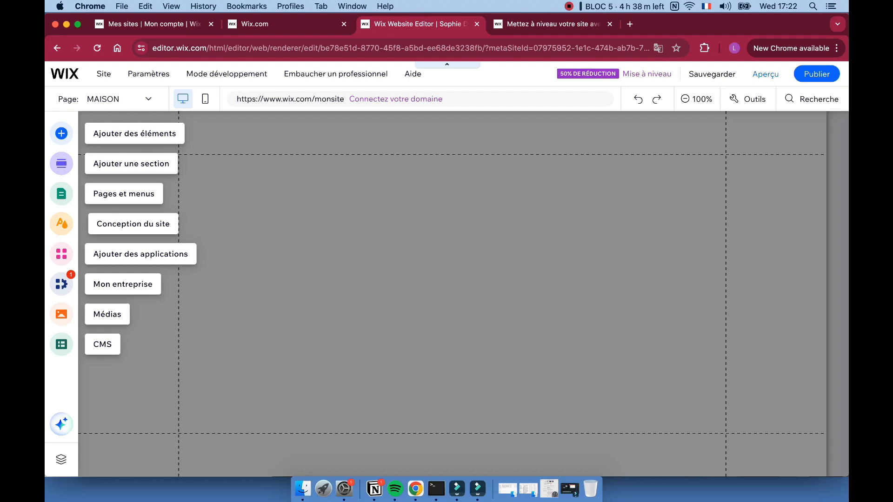
Preview the site's home page from the website editor
mouse_move(103, 73)
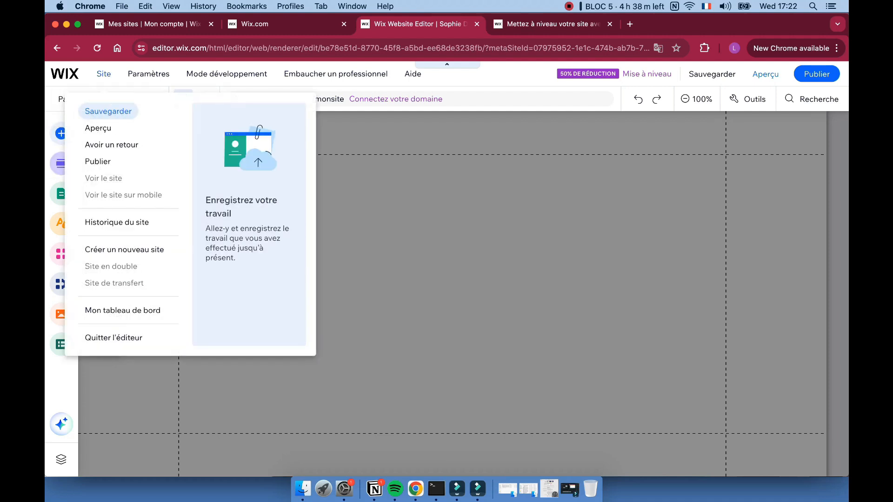
click(98, 128)
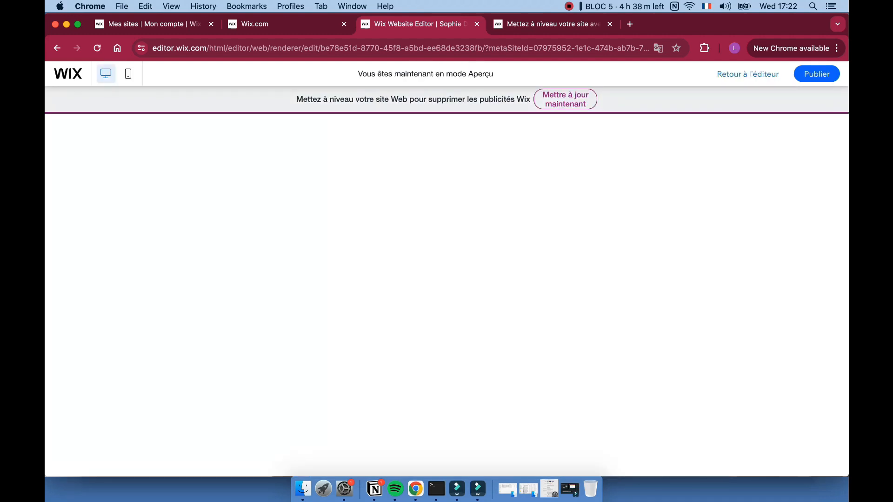